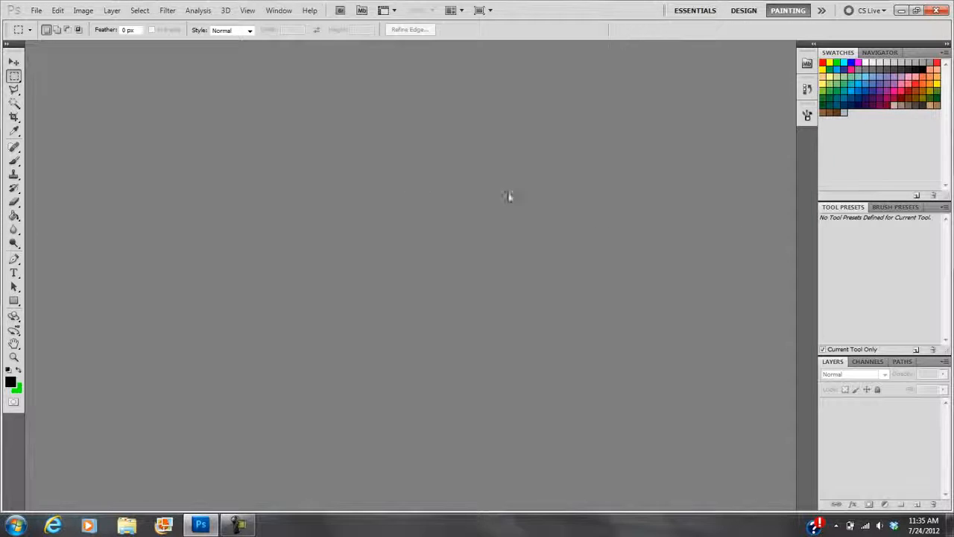
Step: Start a new document and name it "photoshop basics"
{"action": "left_click", "coordinate": [36, 10]}
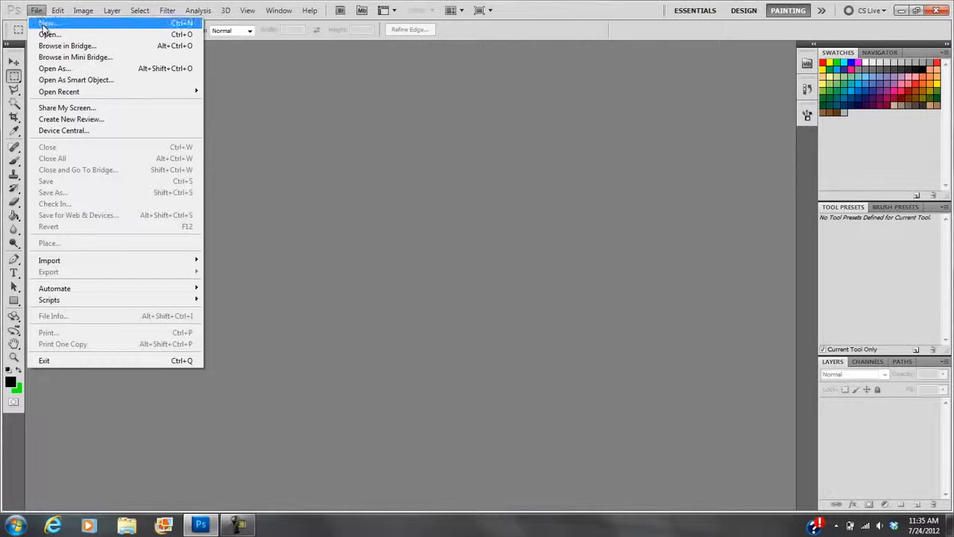
{"action": "left_click", "coordinate": [43, 23]}
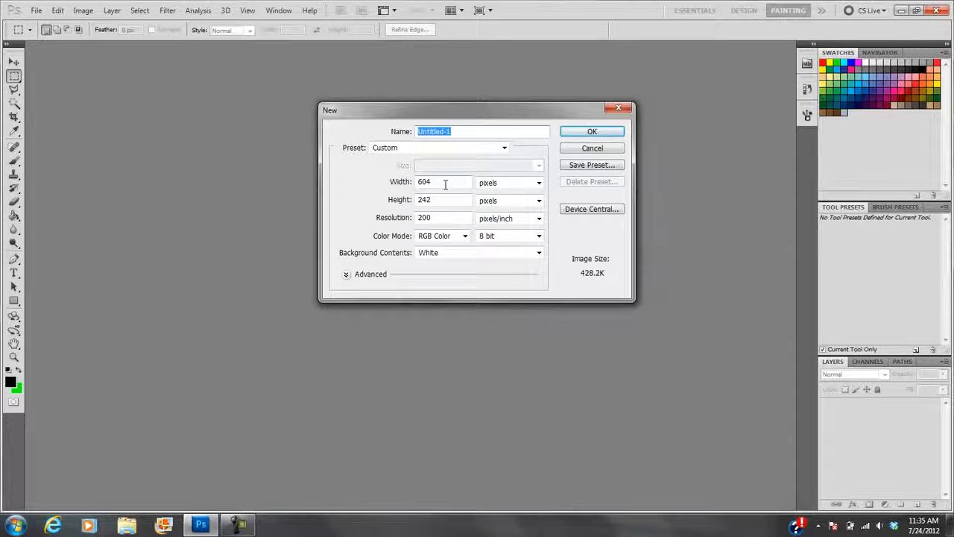
{"action": "type", "text": "photoshop basics"}
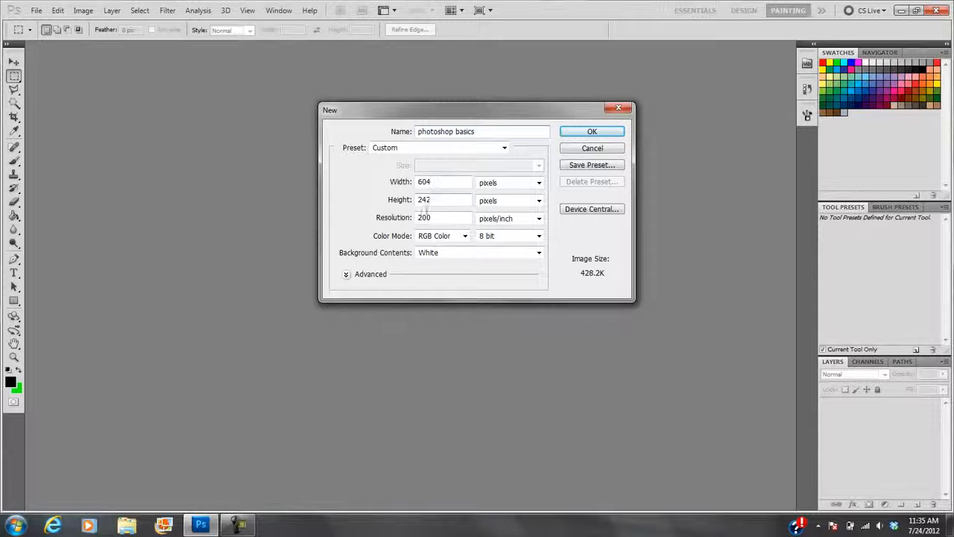
Step: Set the new document's resolution to 72, then change it to 300 pixels/inch
{"action": "left_click_drag", "start_coordinate": [448, 217], "coordinate": [379, 219]}
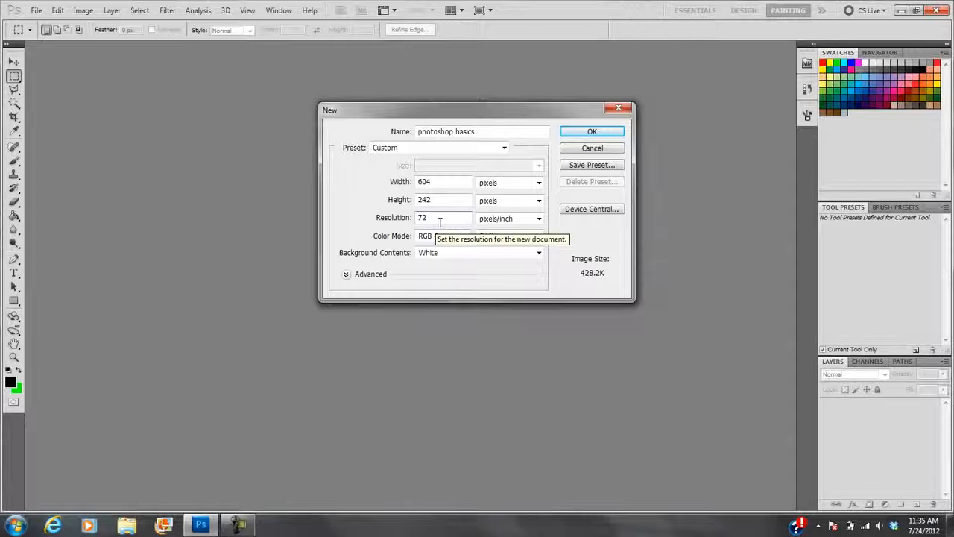
{"action": "double_click", "coordinate": [433, 219]}
{"action": "type", "text": "300"}
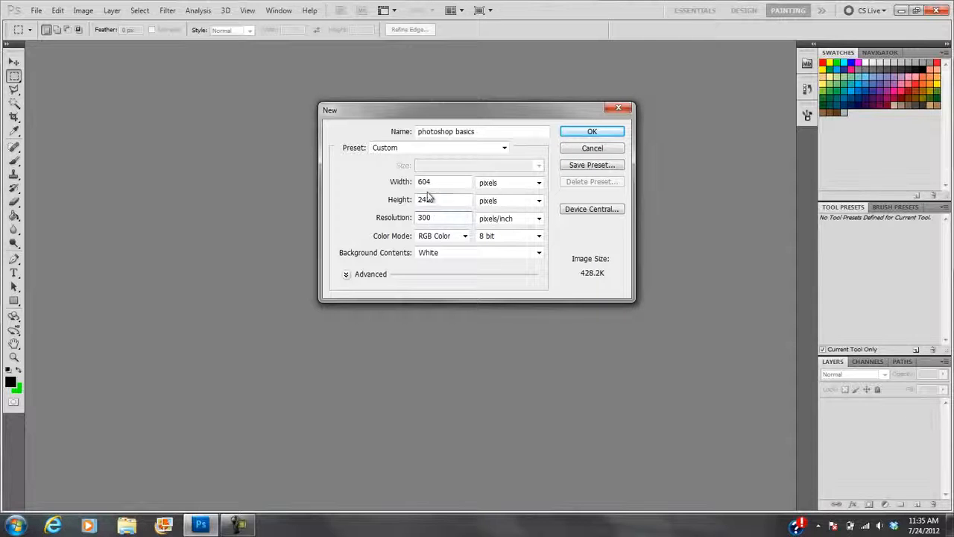
Step: Switch the document's size units to inches and set it to 8.5 inches wide by 11 inches high
{"action": "double_click", "coordinate": [435, 217]}
{"action": "left_click", "coordinate": [501, 184]}
{"action": "left_click", "coordinate": [489, 205]}
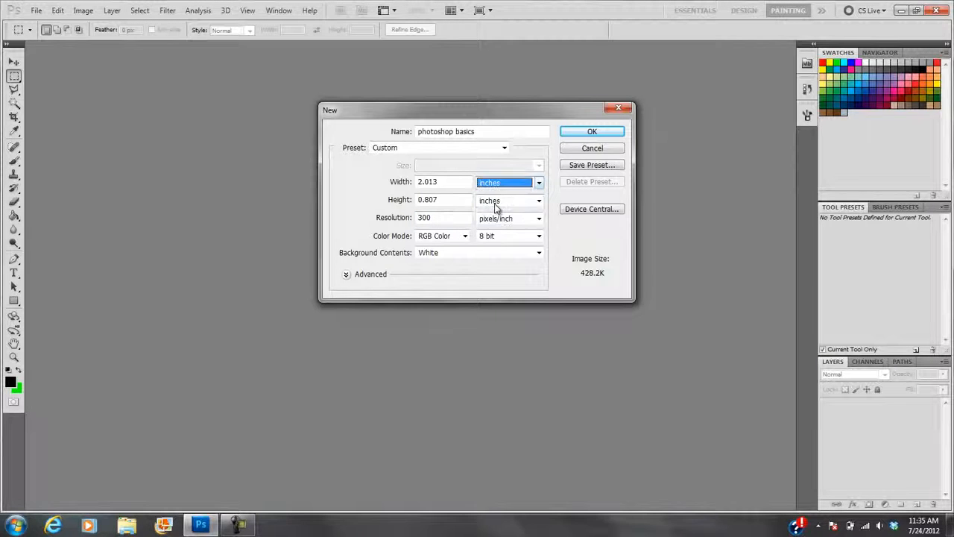
{"action": "double_click", "coordinate": [428, 182]}
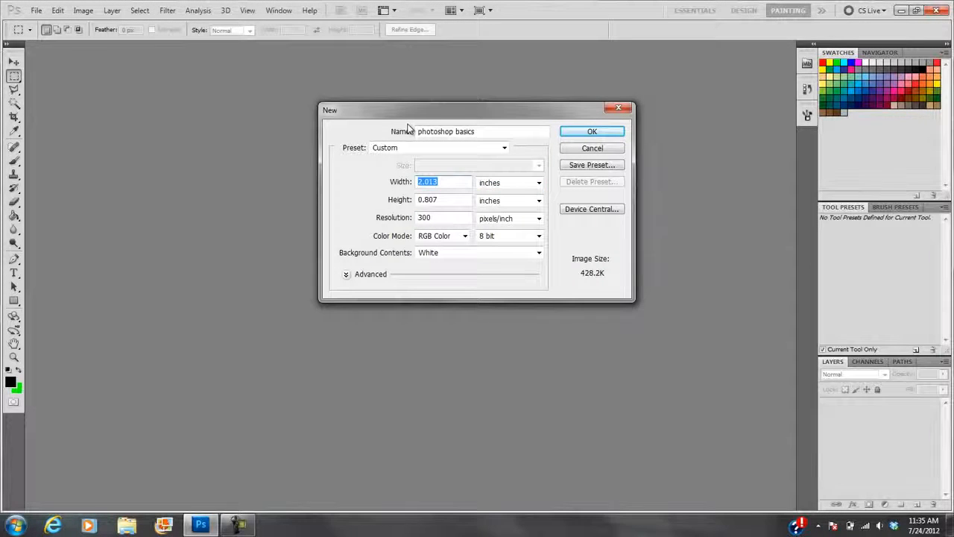
{"action": "type", "text": "8.5"}
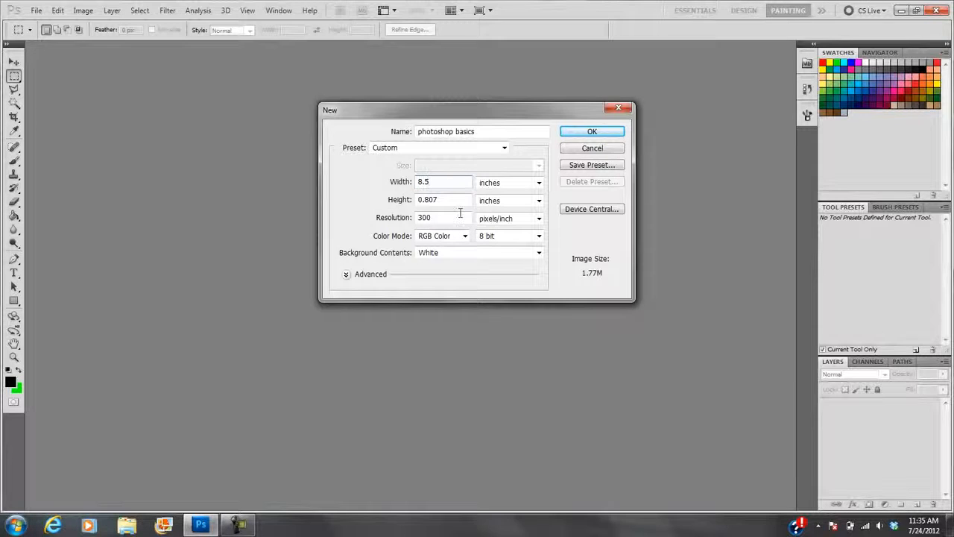
{"action": "double_click", "coordinate": [444, 200]}
{"action": "type", "text": "11"}
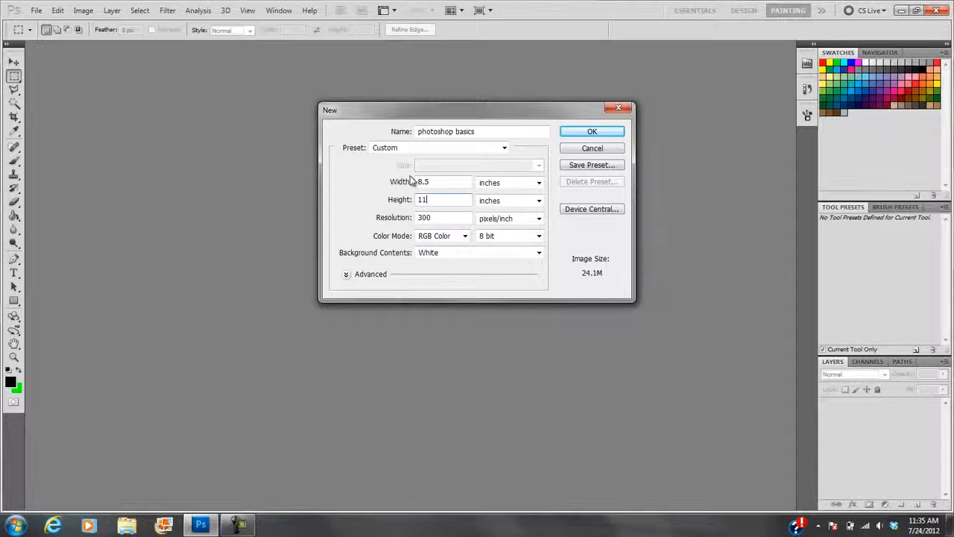
Step: Set the resolution to 72 pixels/inch and the document size to 800 by 600 pixels
{"action": "double_click", "coordinate": [435, 217]}
{"action": "type", "text": "72"}
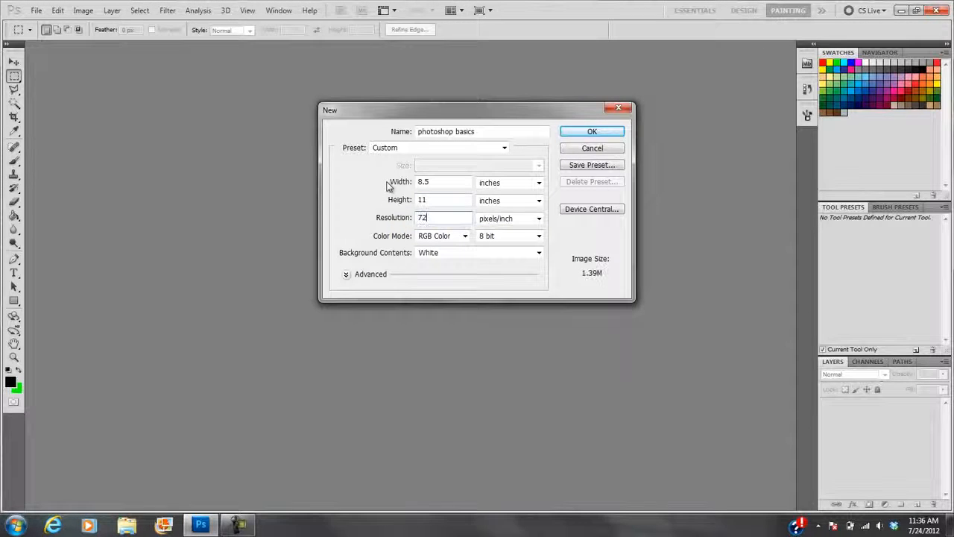
{"action": "left_click", "coordinate": [510, 201]}
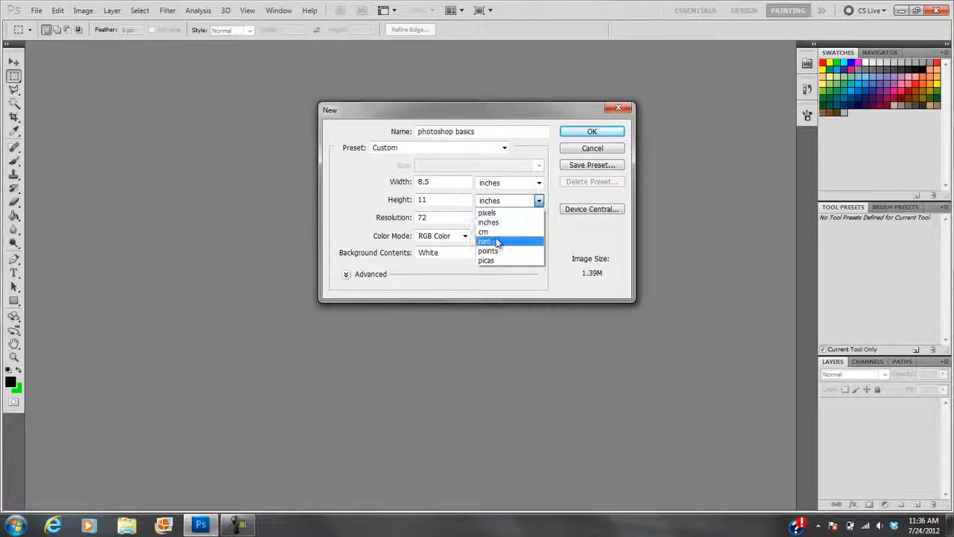
{"action": "left_click", "coordinate": [500, 213]}
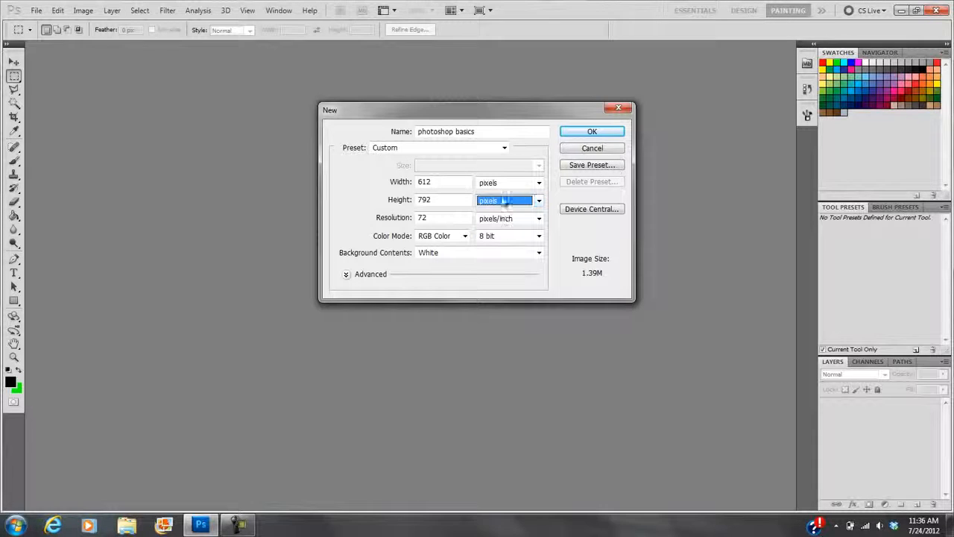
{"action": "double_click", "coordinate": [435, 185]}
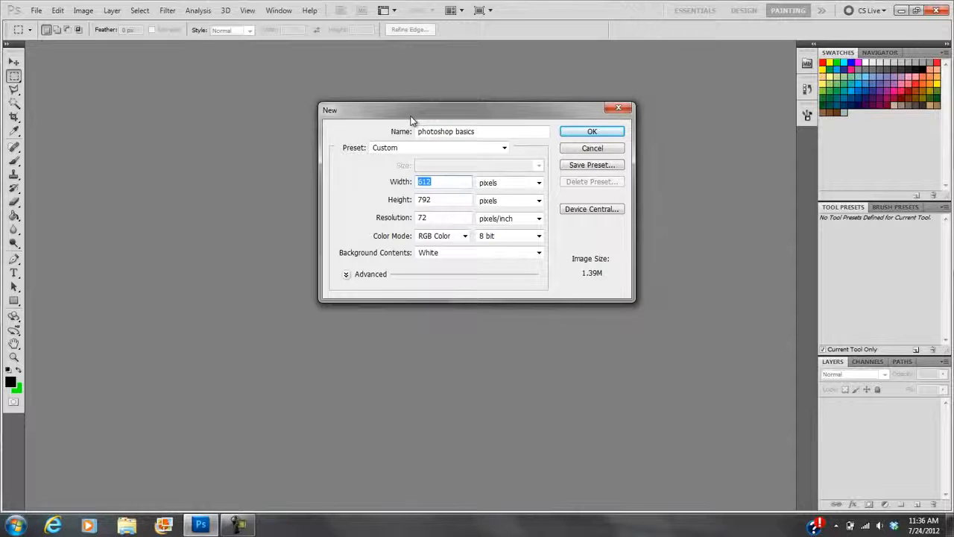
{"action": "type", "text": "800"}
{"action": "left_click_drag", "start_coordinate": [442, 202], "coordinate": [365, 207]}
{"action": "type", "text": "600"}
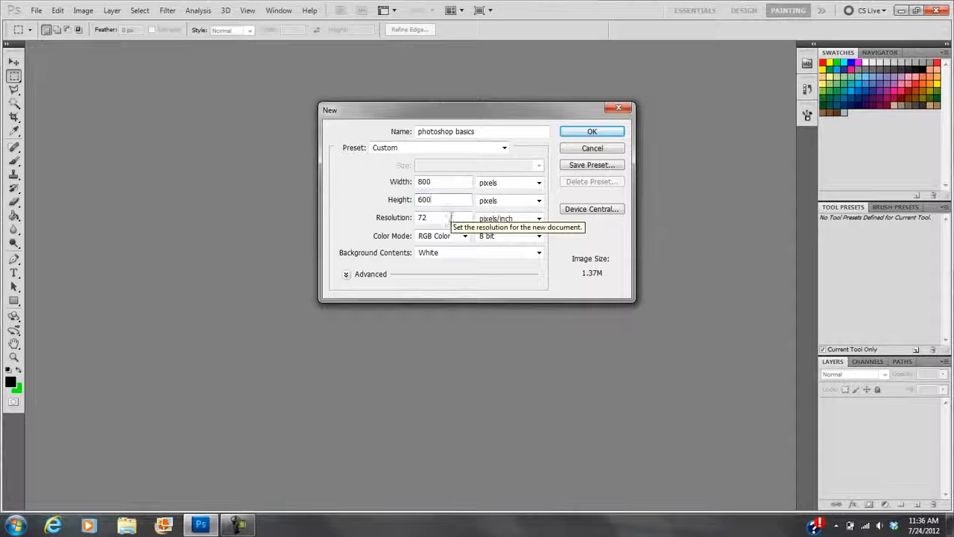
Step: Set the resolution to 300 pixels/inch and switch the document's size units to inches
{"action": "left_click_drag", "start_coordinate": [441, 218], "coordinate": [386, 229]}
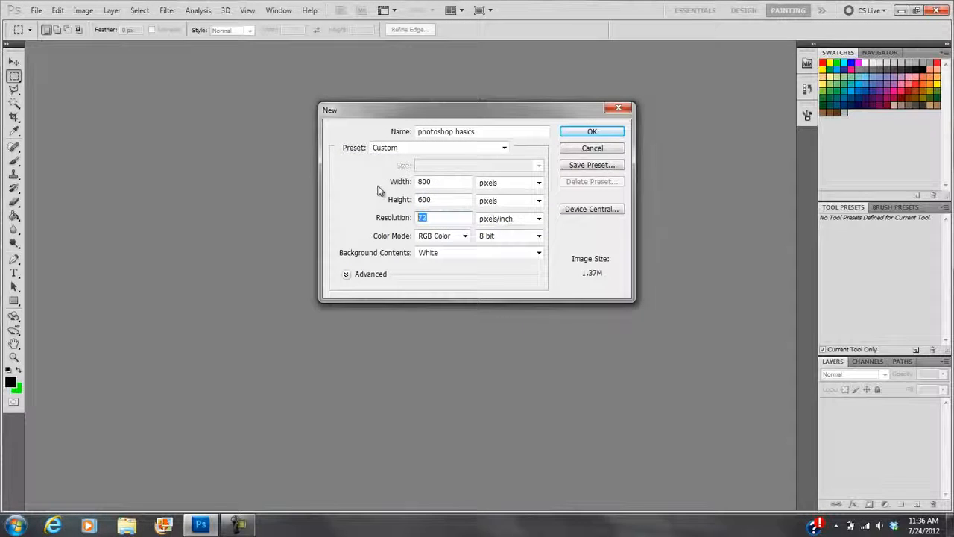
{"action": "type", "text": "300"}
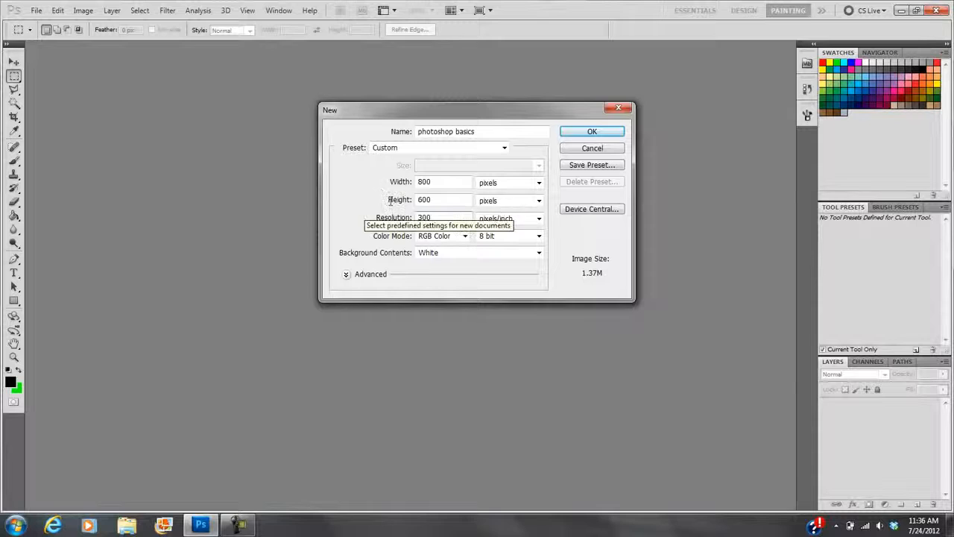
{"action": "left_click", "coordinate": [438, 199]}
{"action": "left_click_drag", "start_coordinate": [438, 199], "coordinate": [399, 201]}
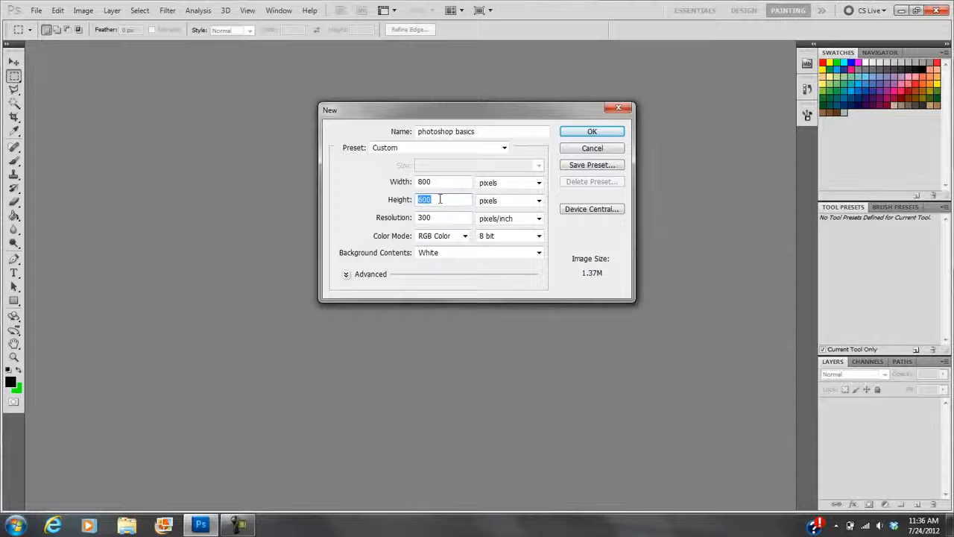
{"action": "left_click", "coordinate": [511, 203]}
{"action": "left_click", "coordinate": [511, 205]}
{"action": "left_click", "coordinate": [507, 212]}
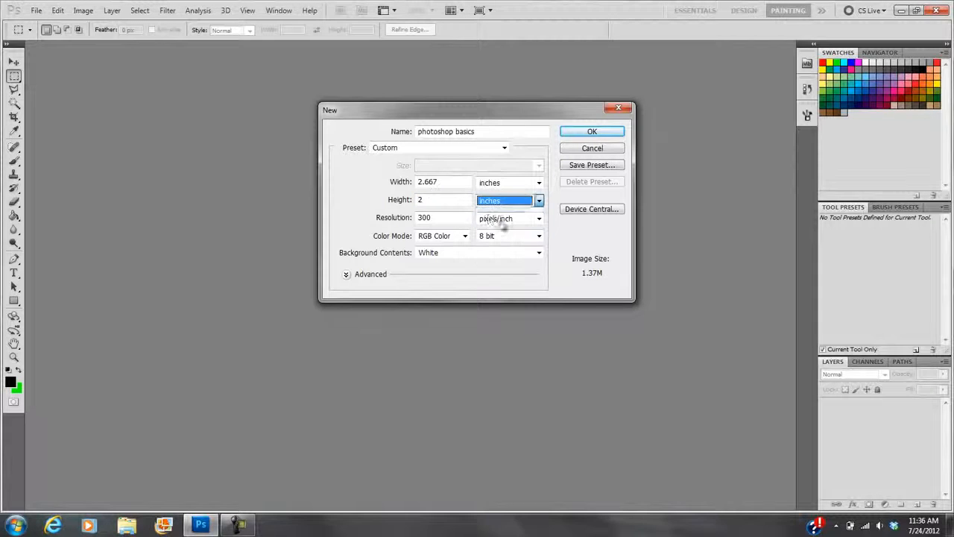
Step: Set the document's width to 8 inches, replace its height, and create the document
{"action": "left_click_drag", "start_coordinate": [447, 182], "coordinate": [413, 183]}
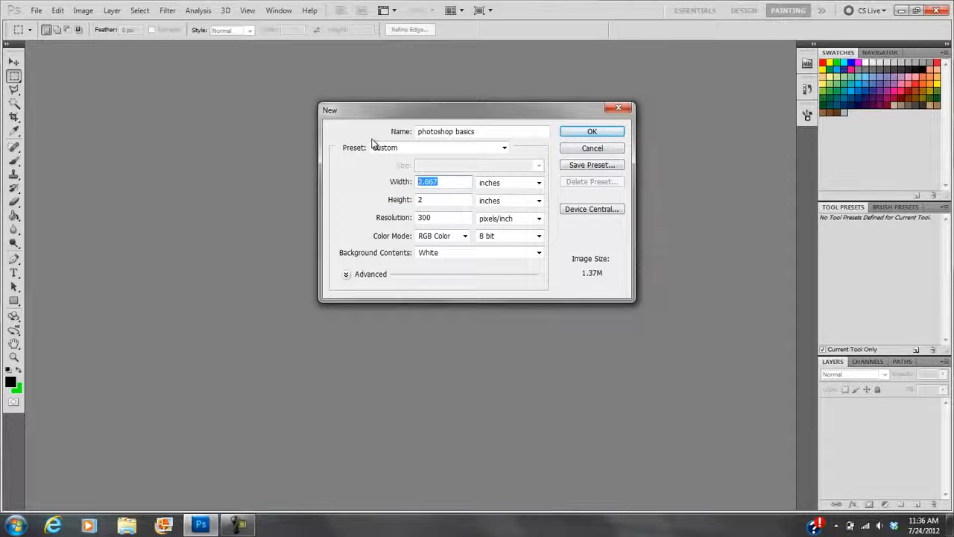
{"action": "type", "text": "8"}
{"action": "left_click_drag", "start_coordinate": [428, 199], "coordinate": [376, 192]}
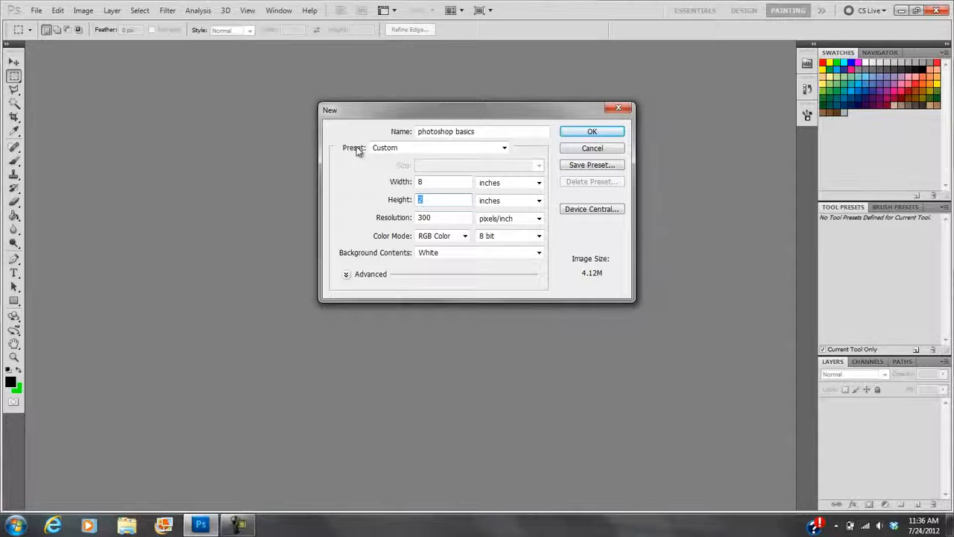
{"action": "left_click", "coordinate": [595, 133]}
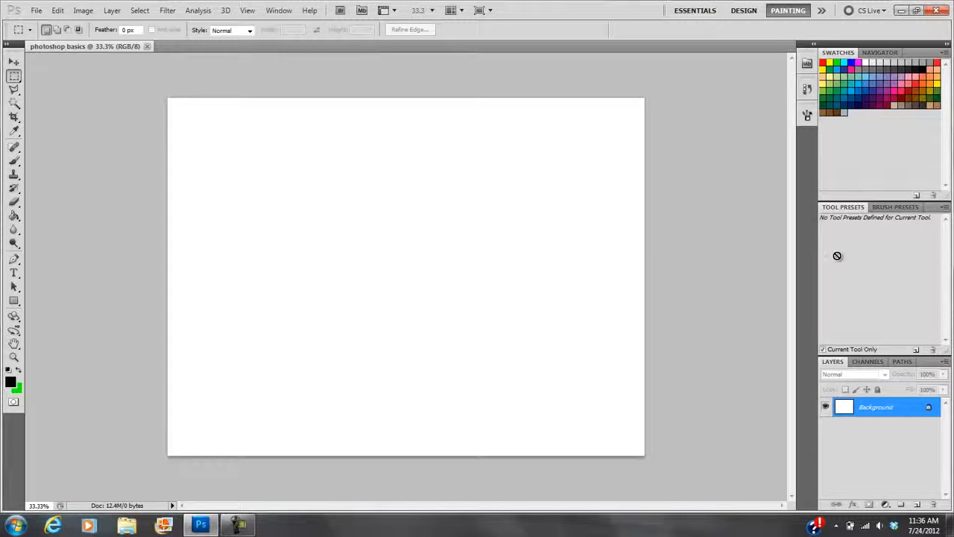
Step: Collapse the Tool Presets and Swatches panel groups to give the layer list more room
{"action": "double_click", "coordinate": [846, 207]}
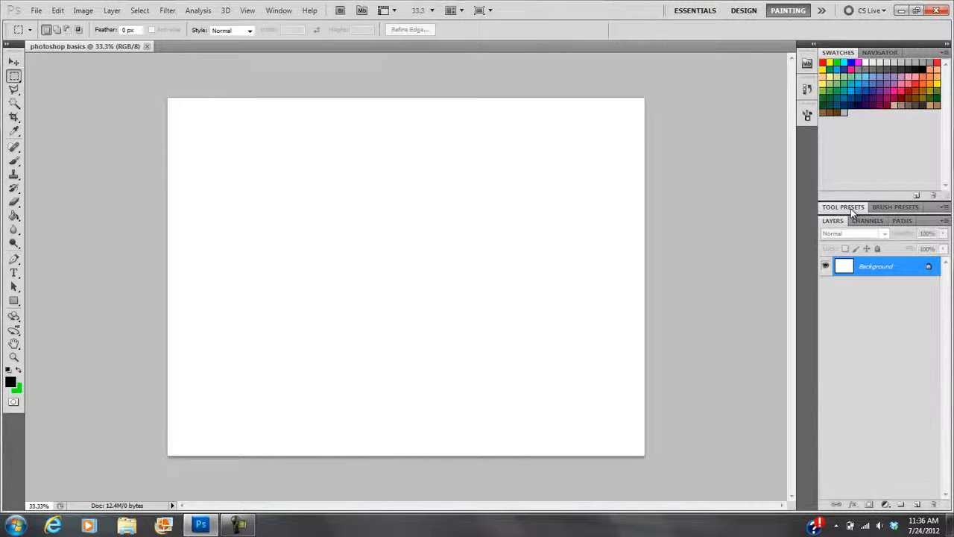
{"action": "double_click", "coordinate": [843, 54]}
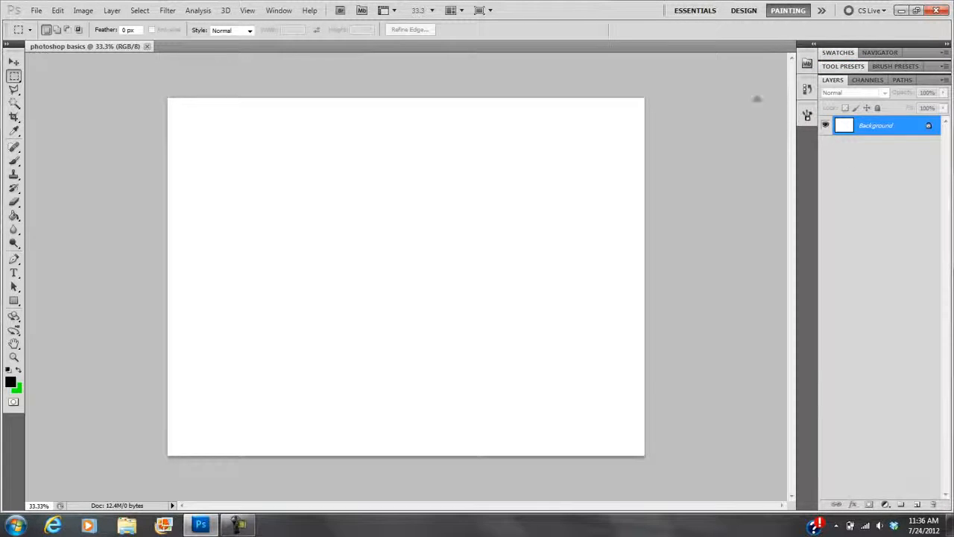
Step: Find the Layers panel's visibility option, then toggle the panel off and on, leaving it shown
{"action": "left_click", "coordinate": [278, 9]}
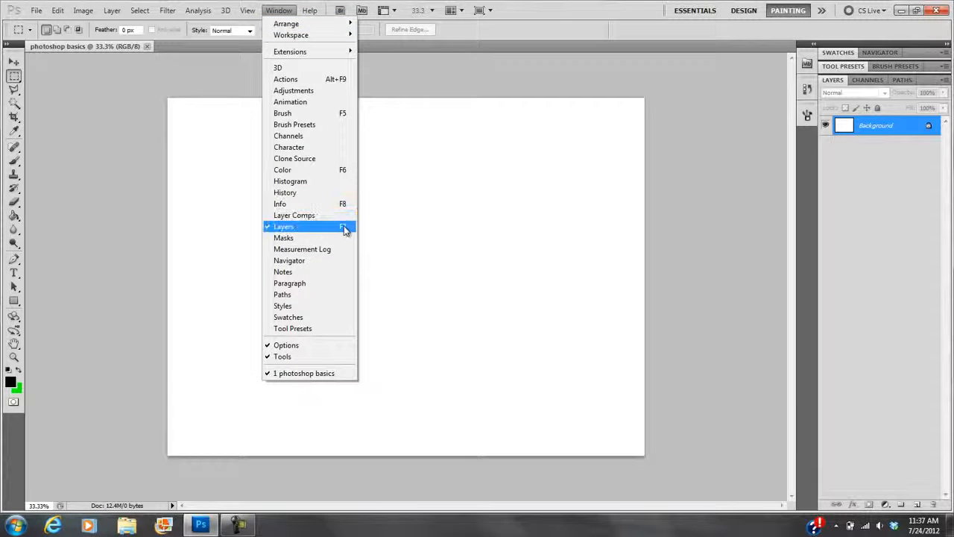
{"action": "left_click", "coordinate": [838, 182]}
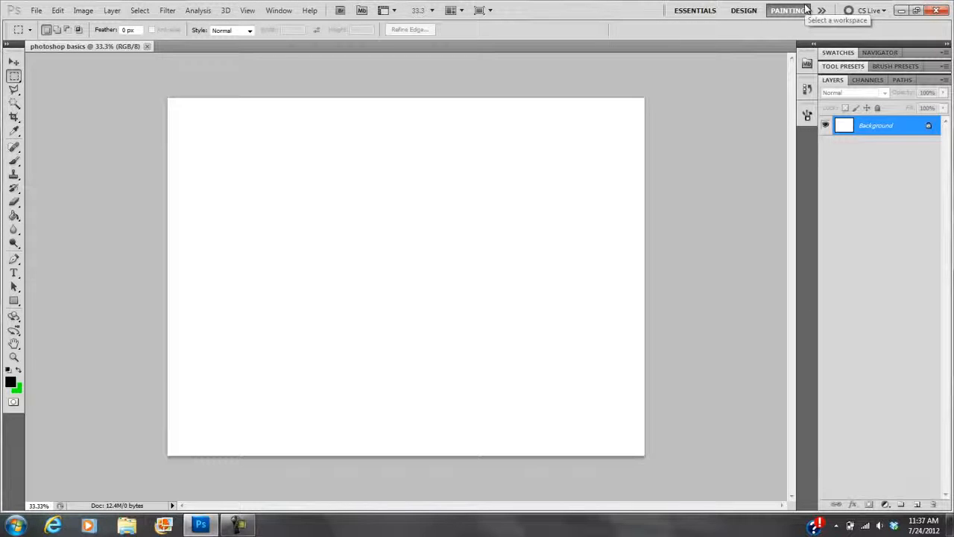
{"action": "key", "text": "F7"}
{"action": "key", "text": "F7"}
{"action": "key", "text": "F7"}
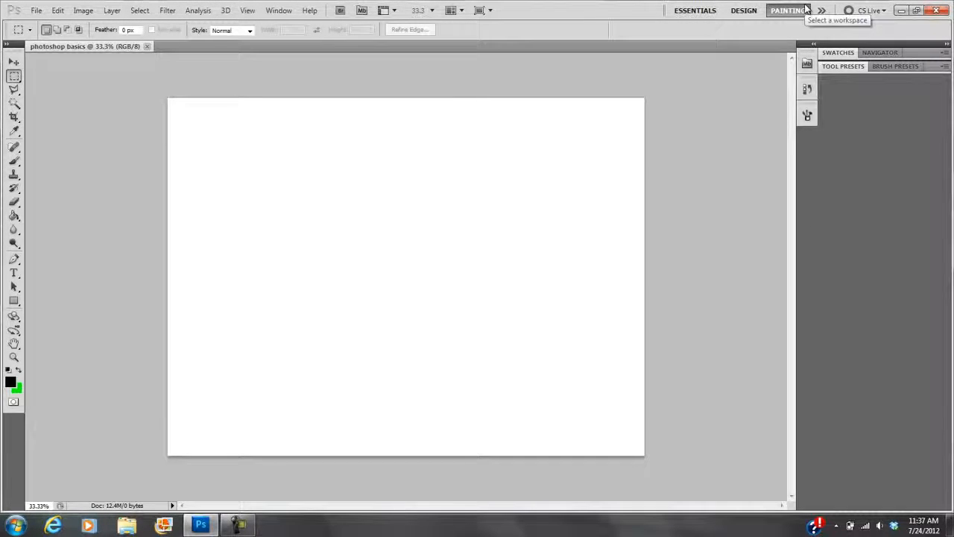
{"action": "key", "text": "F7"}
{"action": "key", "text": "F7"}
{"action": "key", "text": "F7"}
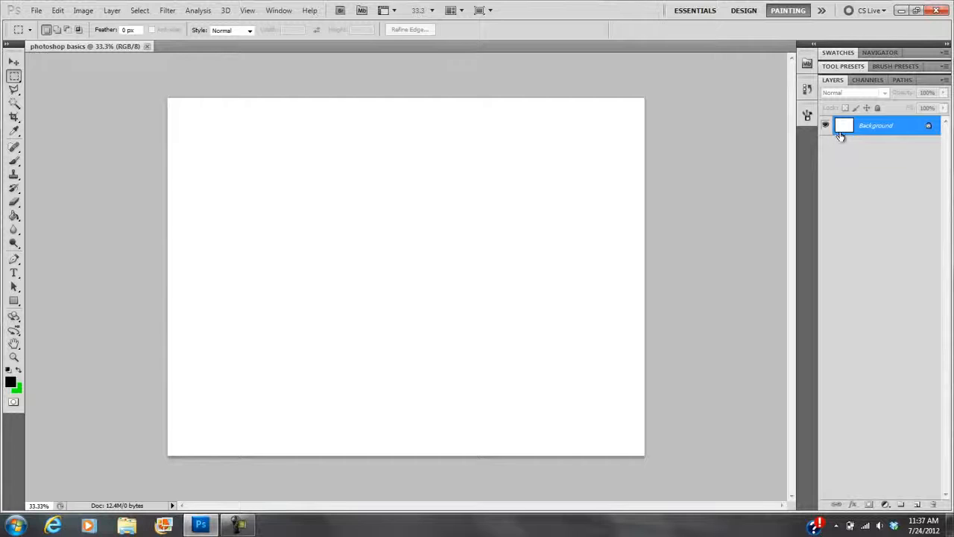
Step: Add a solid color fill layer above the background with a dark gray color
{"action": "left_click", "coordinate": [112, 11]}
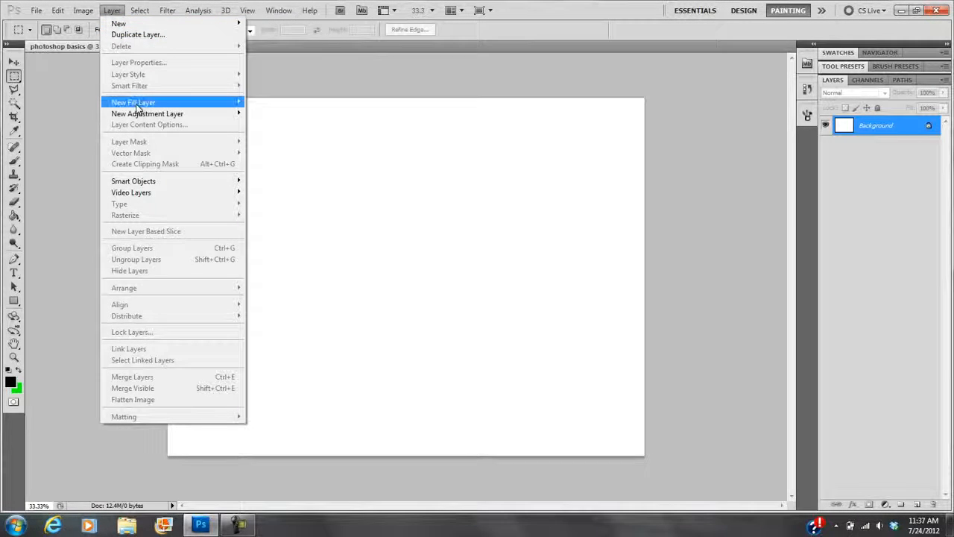
{"action": "mouse_move", "coordinate": [137, 109]}
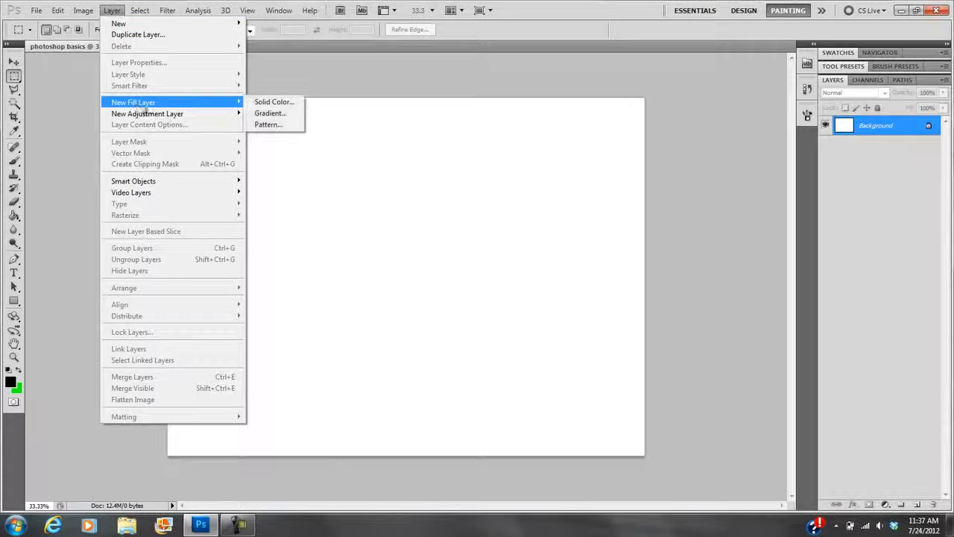
{"action": "left_click", "coordinate": [272, 103]}
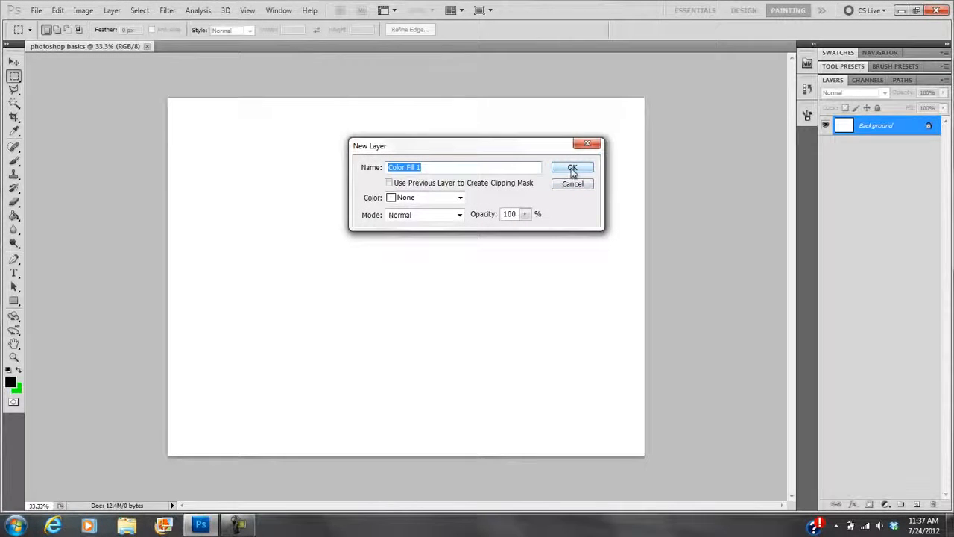
{"action": "left_click", "coordinate": [570, 167]}
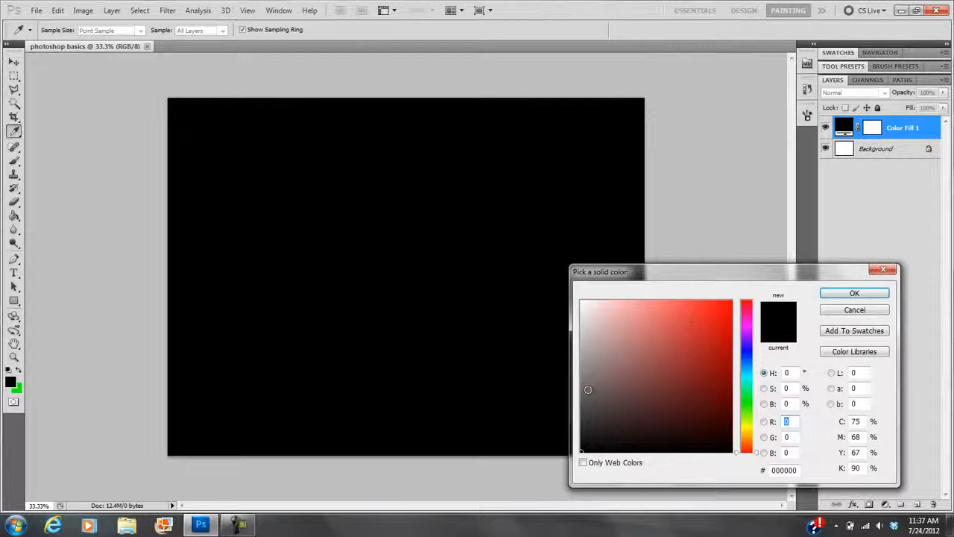
{"action": "left_click_drag", "start_coordinate": [588, 389], "coordinate": [578, 426]}
{"action": "left_click", "coordinate": [832, 293]}
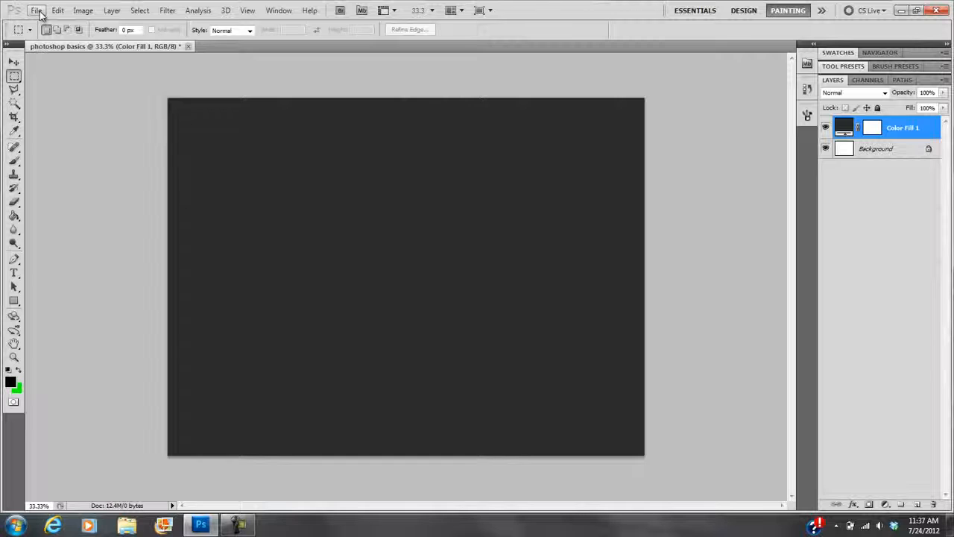
Step: Add a new empty layer above the dark gray fill layer, keeping the default name, mode and opacity
{"action": "left_click", "coordinate": [112, 11]}
{"action": "mouse_move", "coordinate": [115, 26]}
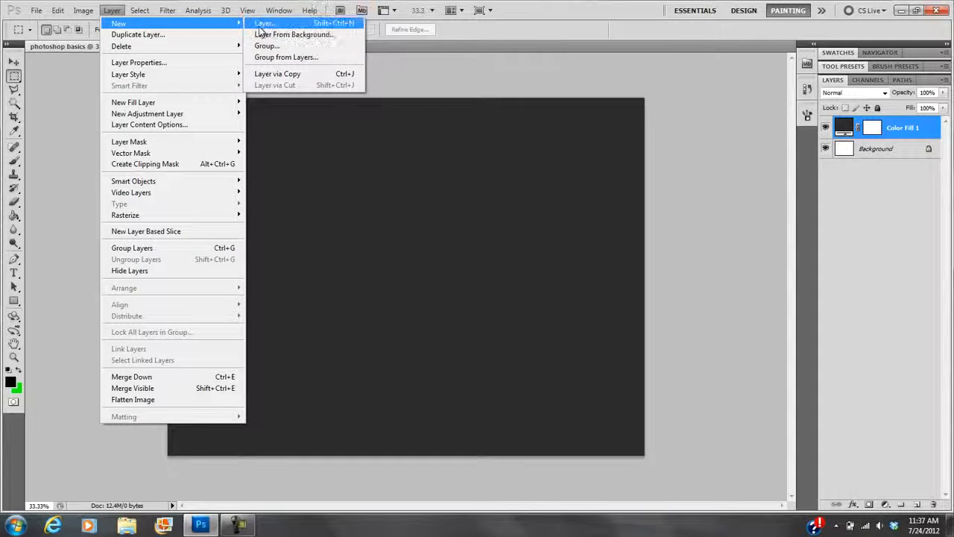
{"action": "left_click", "coordinate": [261, 27]}
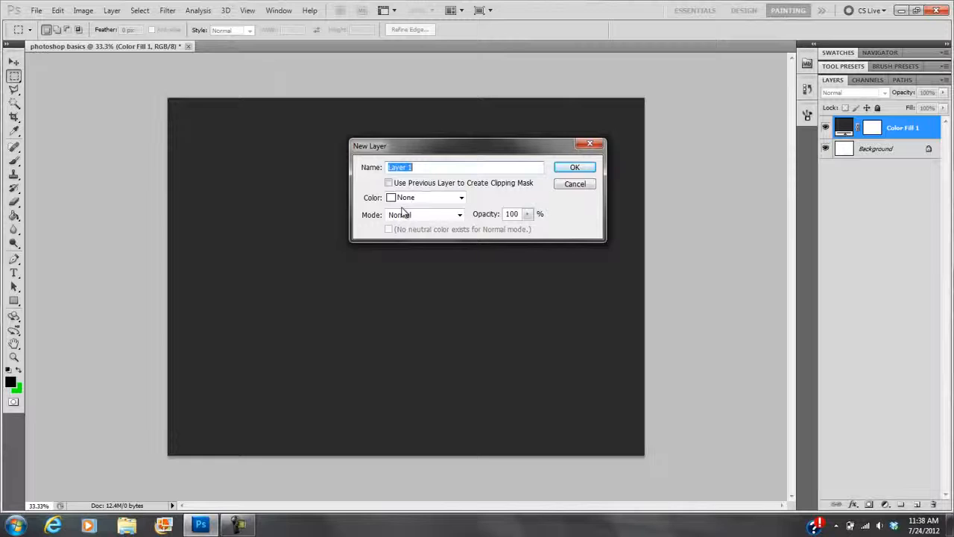
{"action": "left_click", "coordinate": [576, 168]}
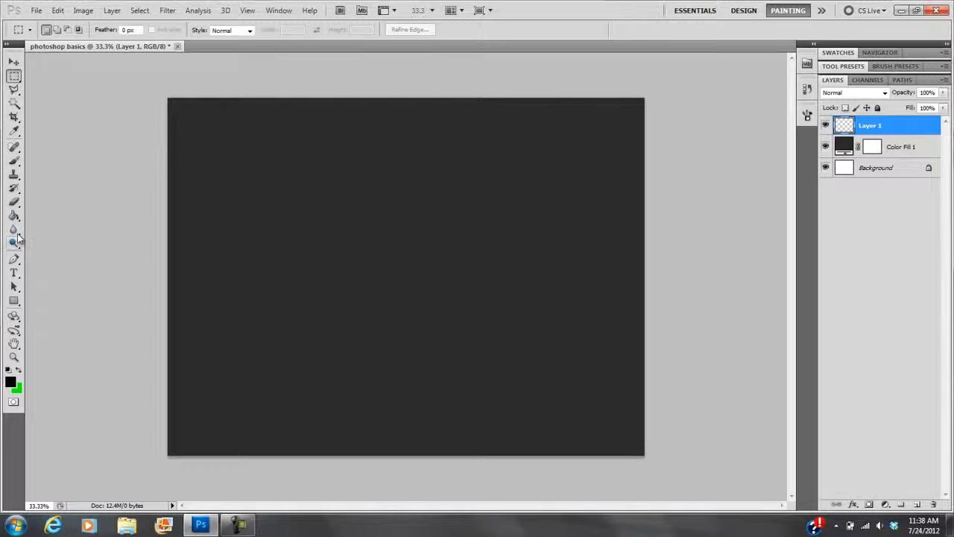
Step: Activate the Brush tool for painting on Layer 1, switching to the Pencil tool and back to the Brush
{"action": "left_click", "coordinate": [15, 162]}
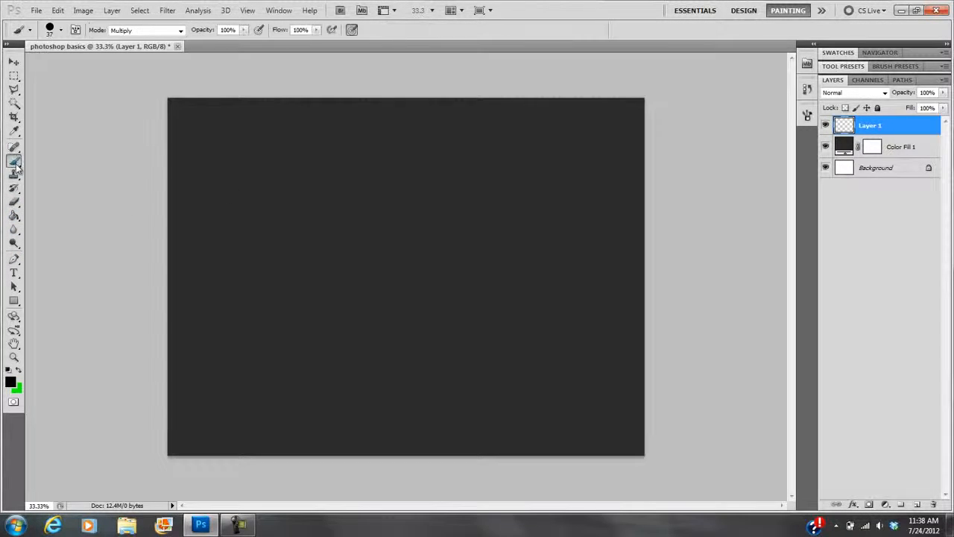
{"action": "right_click", "coordinate": [13, 165]}
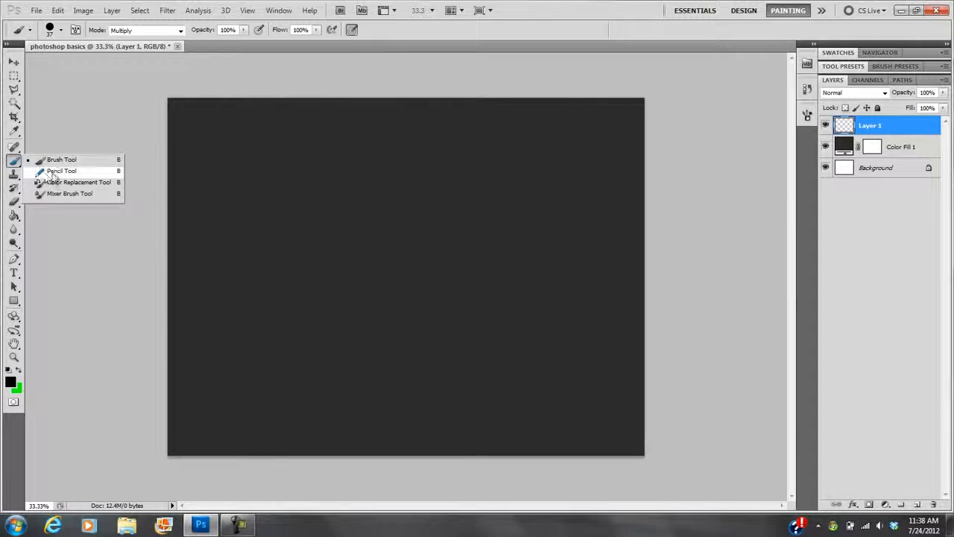
{"action": "left_click", "coordinate": [46, 171]}
{"action": "right_click", "coordinate": [15, 163]}
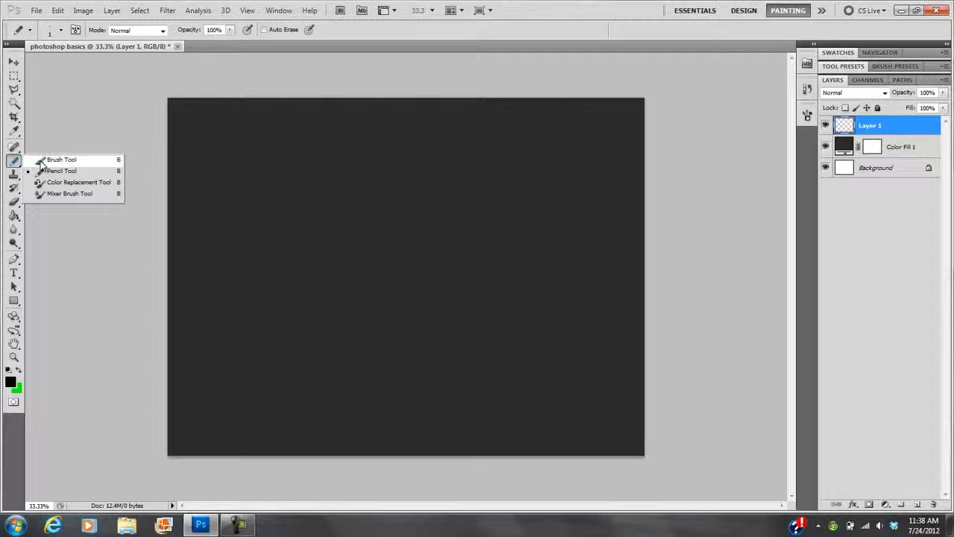
{"action": "left_click", "coordinate": [52, 160]}
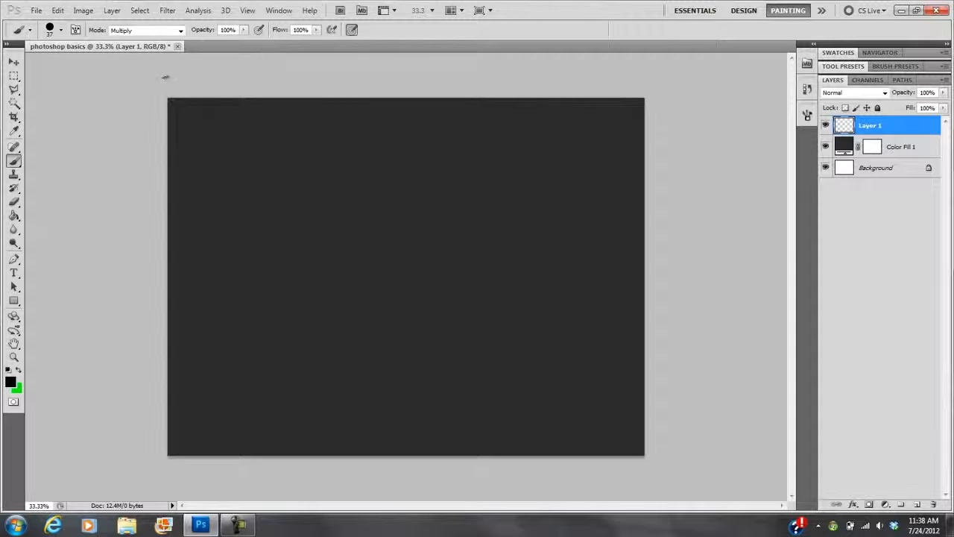
Step: Set the foreground color to pure red (ff0000)
{"action": "left_click", "coordinate": [10, 382]}
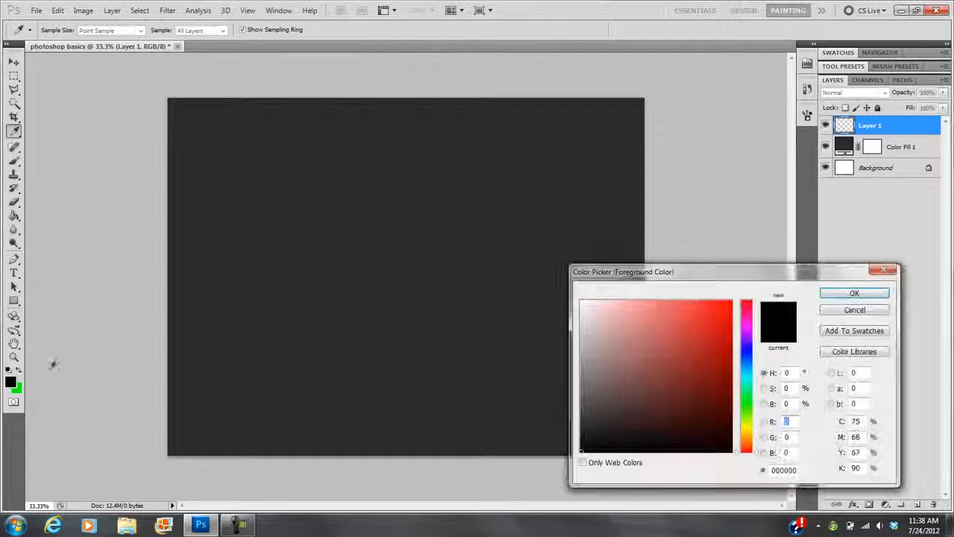
{"action": "left_click_drag", "start_coordinate": [656, 348], "coordinate": [740, 296]}
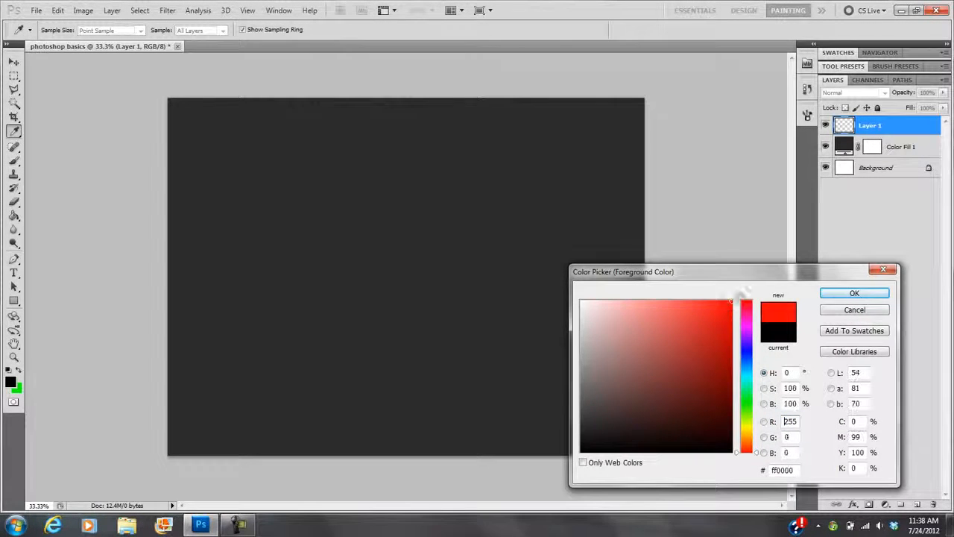
{"action": "left_click", "coordinate": [854, 293]}
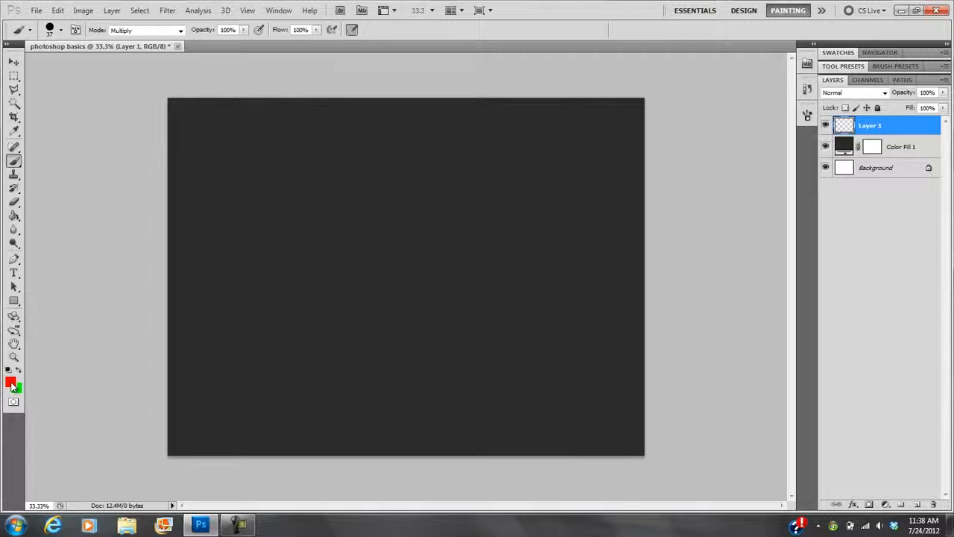
Step: Change the foreground color to a bright blue and return it to pure red (ff0000)
{"action": "left_click", "coordinate": [12, 383]}
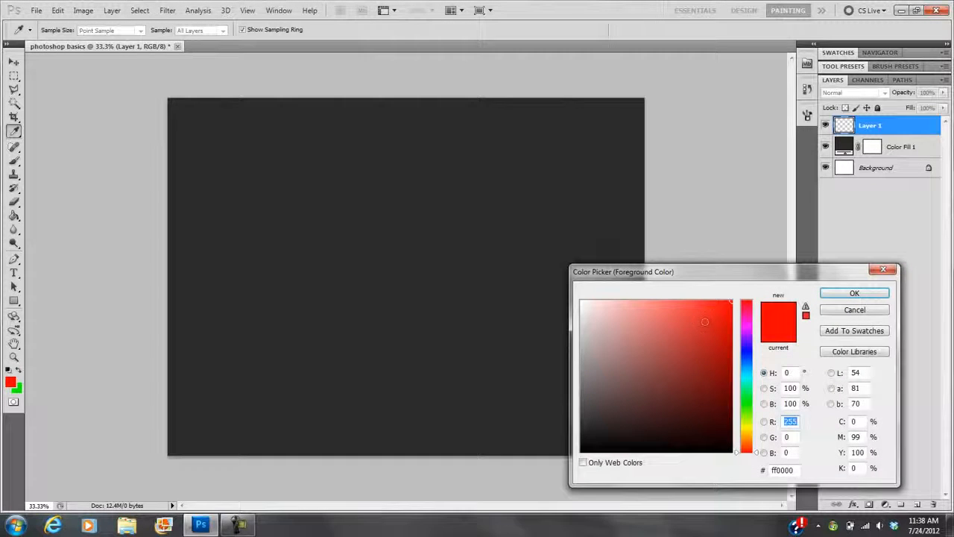
{"action": "mouse_move", "coordinate": [742, 364]}
{"action": "left_mouse_down"}
{"action": "mouse_move", "coordinate": [743, 379]}
{"action": "mouse_move", "coordinate": [742, 341]}
{"action": "mouse_move", "coordinate": [742, 353]}
{"action": "left_mouse_up"}
{"action": "left_click", "coordinate": [853, 294]}
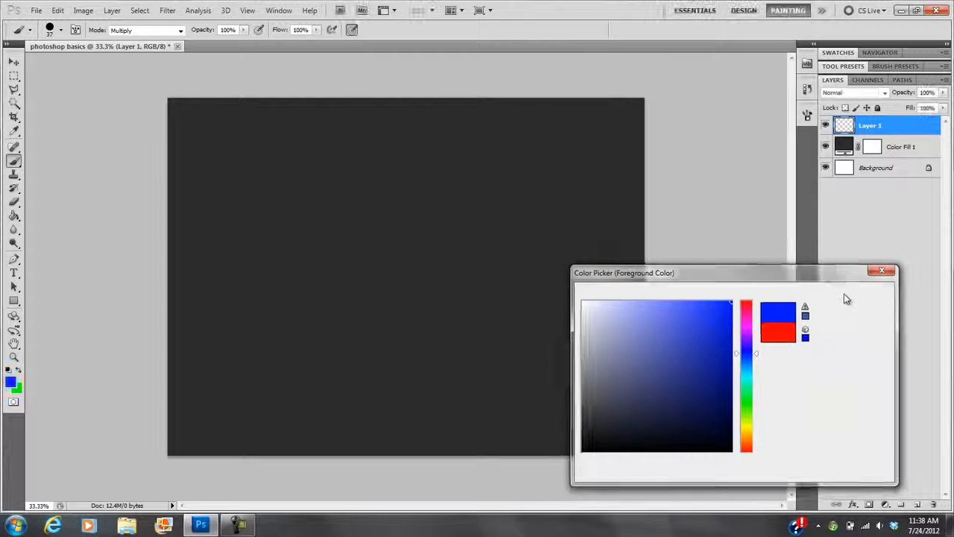
{"action": "left_click", "coordinate": [11, 382]}
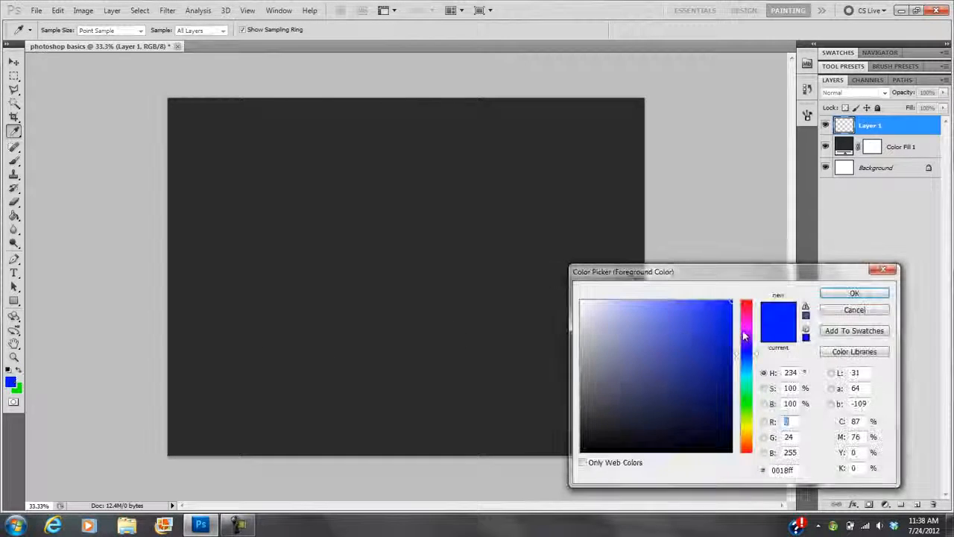
{"action": "left_click_drag", "start_coordinate": [744, 333], "coordinate": [751, 302]}
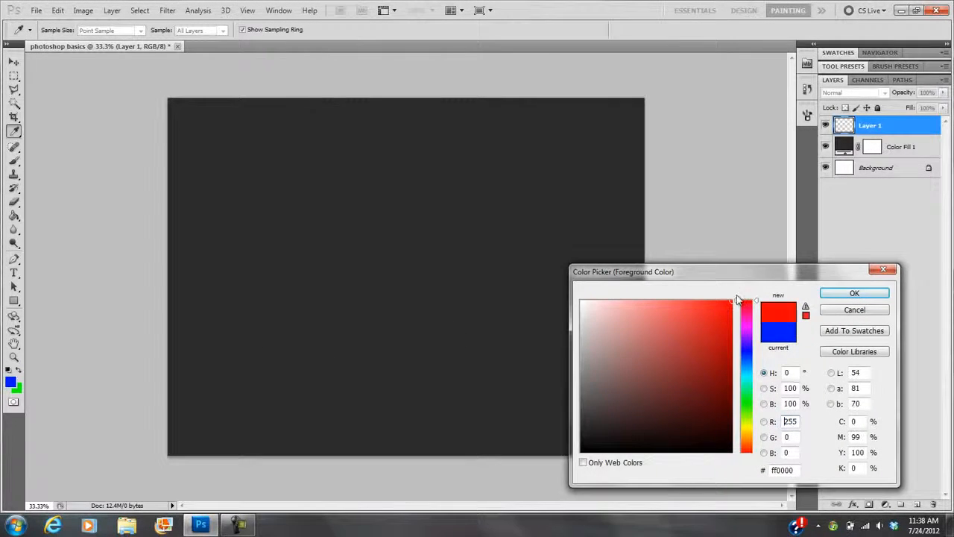
{"action": "left_click", "coordinate": [854, 293]}
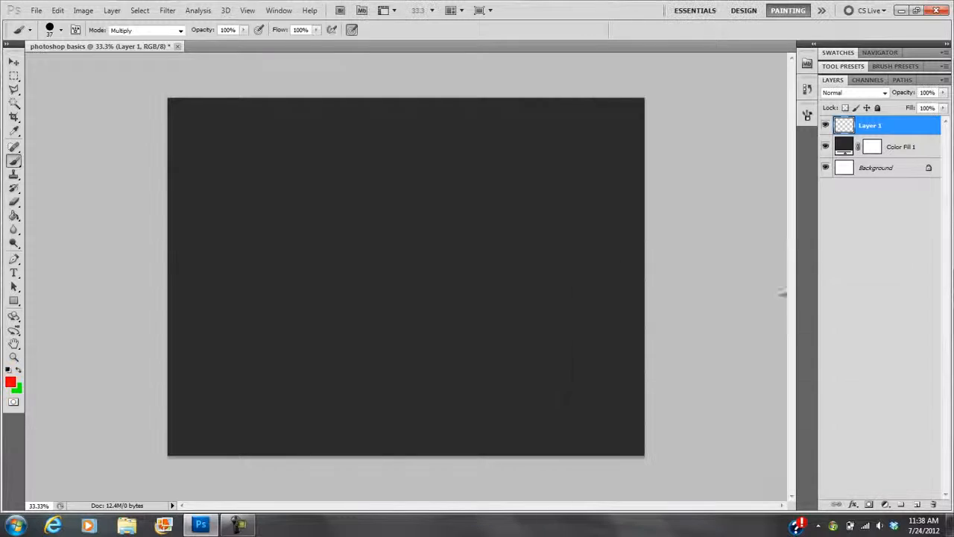
Step: Open the Brush panel to examine the available brush tips and the settings of the current tip
{"action": "left_click", "coordinate": [807, 117]}
{"action": "left_click", "coordinate": [807, 116]}
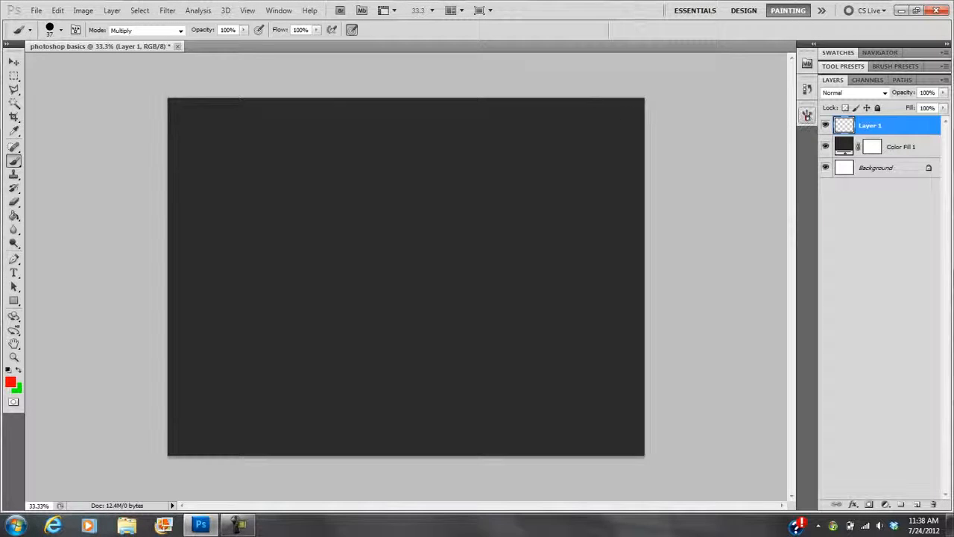
{"action": "left_click", "coordinate": [277, 11]}
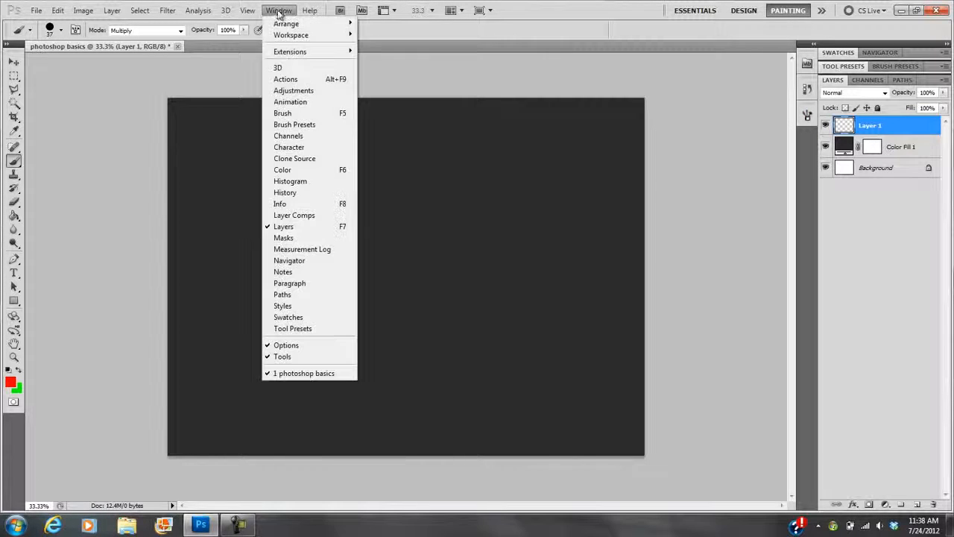
{"action": "left_click", "coordinate": [300, 116]}
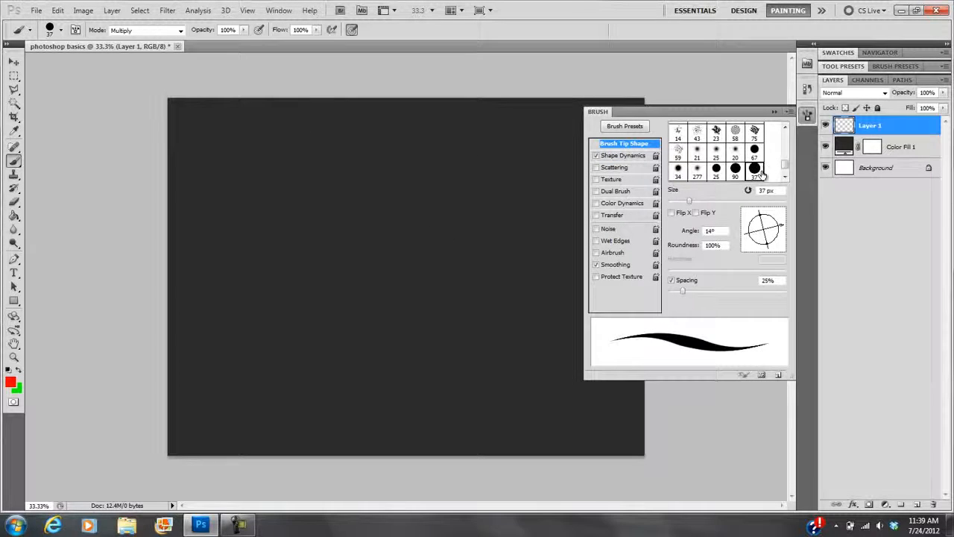
Step: Paint a red zigzag stroke across the upper half of Layer 1 and cross it with a nearly horizontal line
{"action": "mouse_move", "coordinate": [257, 208]}
{"action": "left_mouse_down"}
{"action": "mouse_move", "coordinate": [322, 220]}
{"action": "mouse_move", "coordinate": [386, 194]}
{"action": "mouse_move", "coordinate": [423, 213]}
{"action": "mouse_move", "coordinate": [490, 203]}
{"action": "left_mouse_up"}
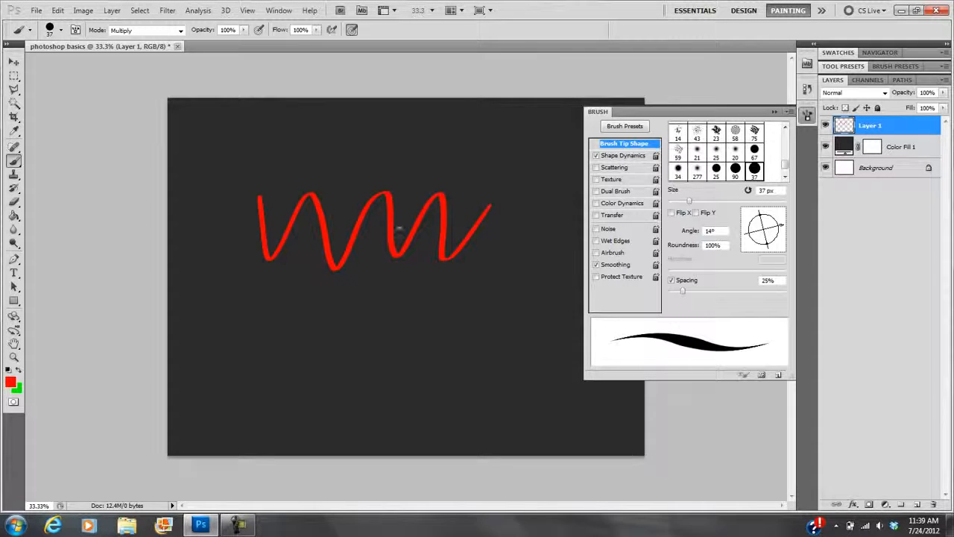
{"action": "left_click", "coordinate": [774, 111]}
{"action": "left_click_drag", "start_coordinate": [215, 229], "coordinate": [524, 221]}
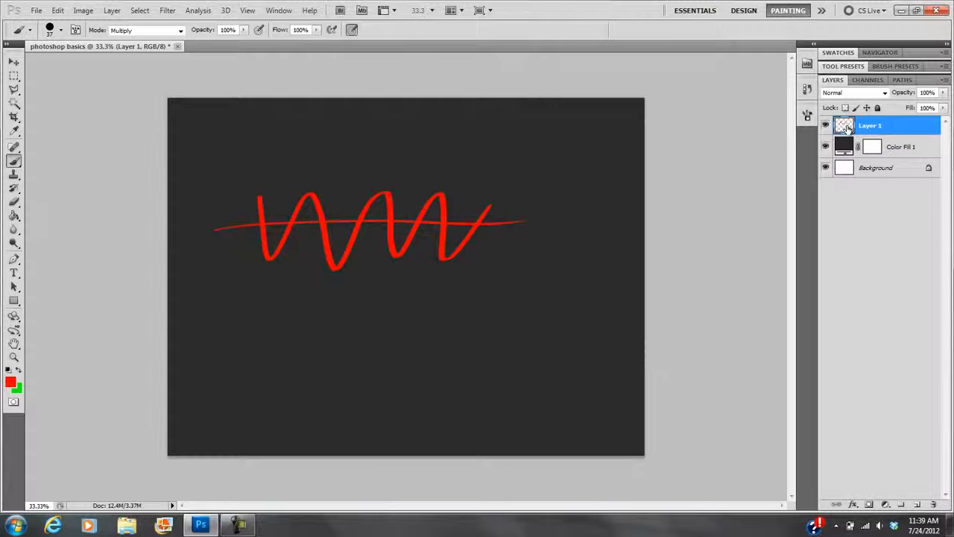
Step: Try to paint on the Color Fill 1 layer, declining to rasterize its fill, and return to Layer 1
{"action": "left_click", "coordinate": [844, 149]}
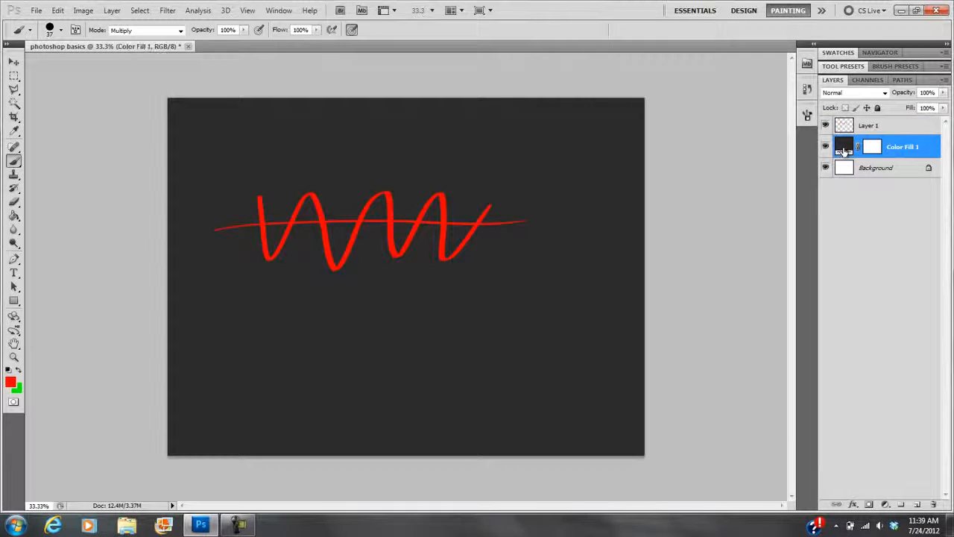
{"action": "left_click", "coordinate": [273, 344]}
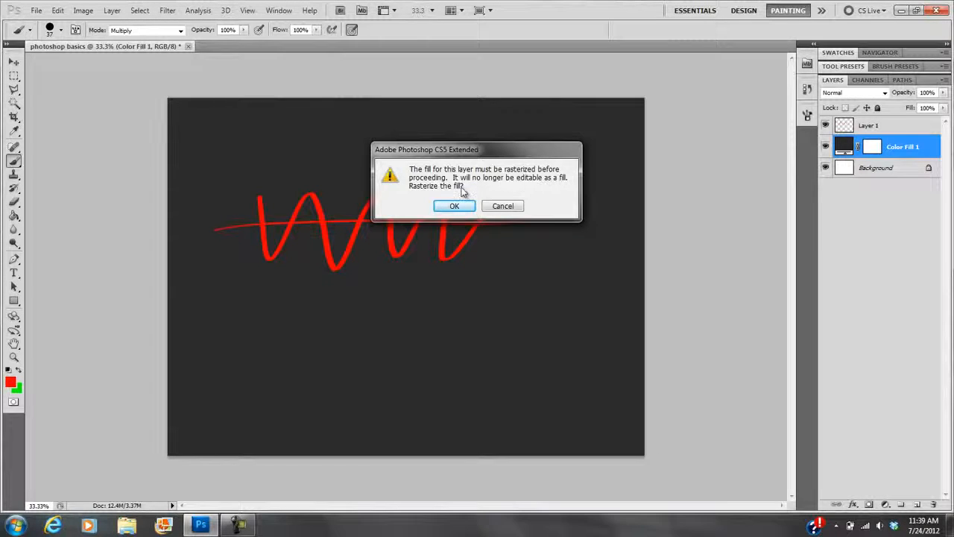
{"action": "left_click", "coordinate": [504, 206]}
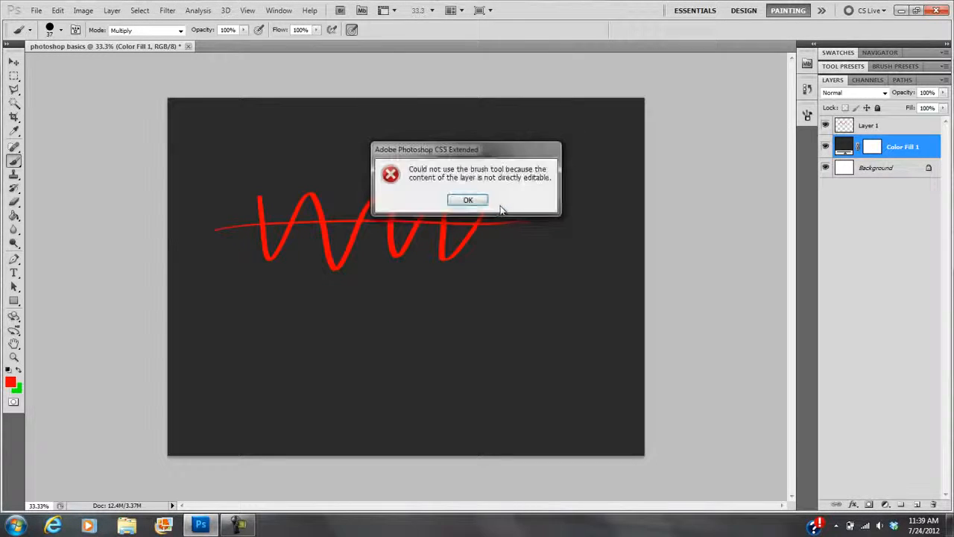
{"action": "left_click", "coordinate": [468, 200]}
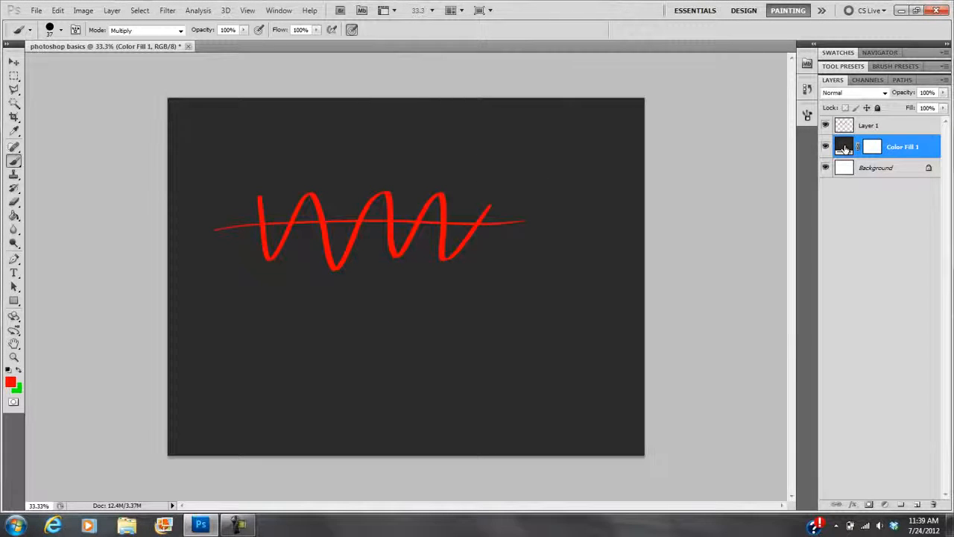
{"action": "left_click", "coordinate": [848, 127]}
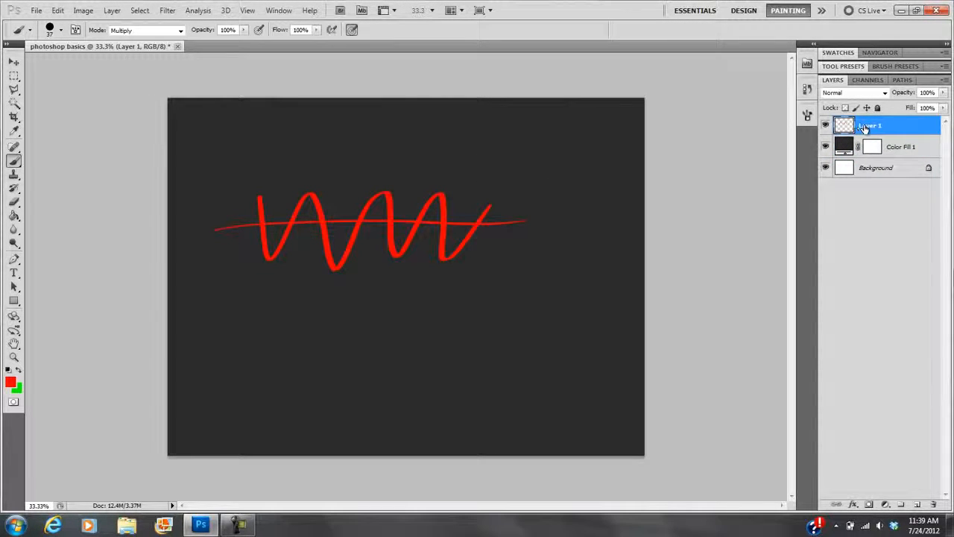
Step: Try bright red as the color of the Color Fill 1 layer and return it to dark gray
{"action": "left_click", "coordinate": [845, 146]}
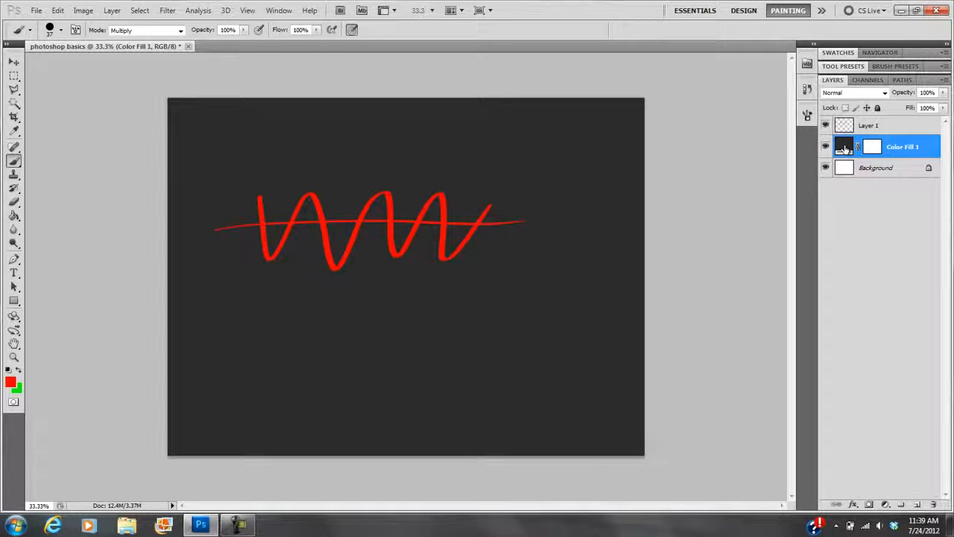
{"action": "double_click", "coordinate": [845, 148]}
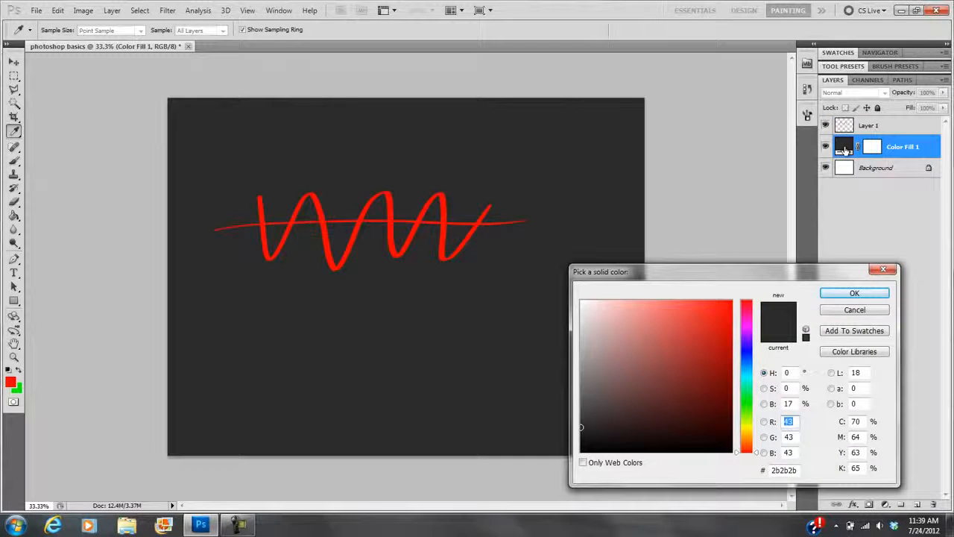
{"action": "left_click", "coordinate": [731, 302]}
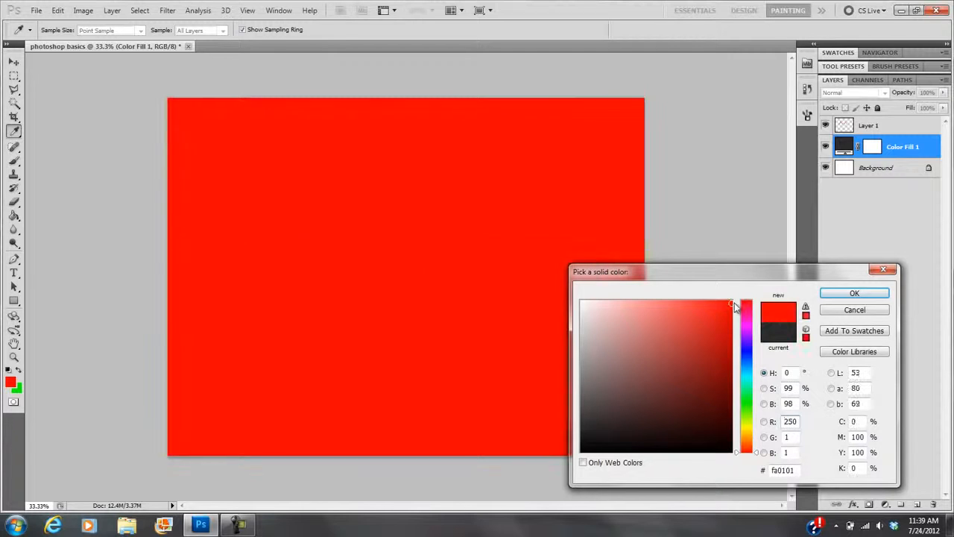
{"action": "mouse_move", "coordinate": [683, 345]}
{"action": "left_mouse_down"}
{"action": "mouse_move", "coordinate": [634, 343]}
{"action": "mouse_move", "coordinate": [693, 390]}
{"action": "mouse_move", "coordinate": [581, 438]}
{"action": "mouse_move", "coordinate": [607, 395]}
{"action": "mouse_move", "coordinate": [580, 426]}
{"action": "left_mouse_up"}
{"action": "left_click", "coordinate": [830, 294]}
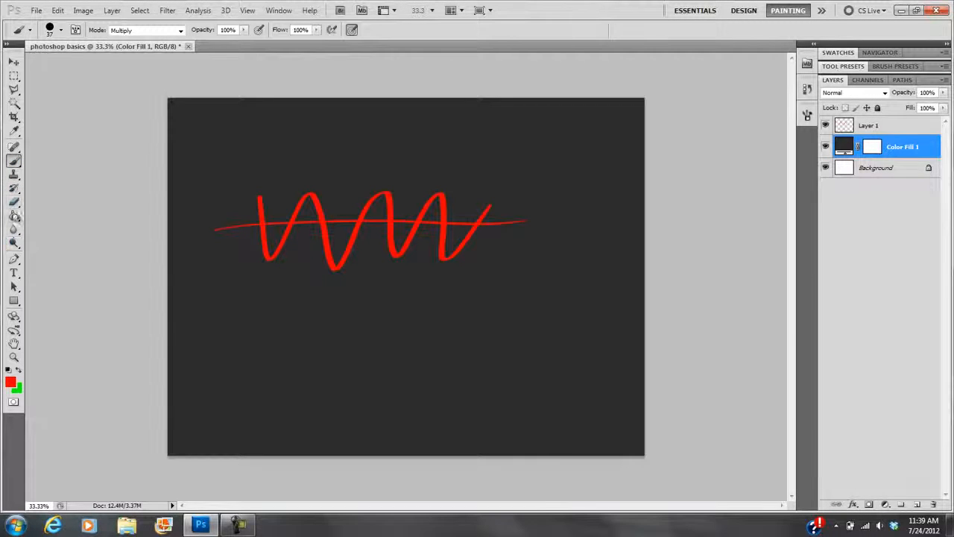
Step: Examine the marquee and lasso tool variants, trying the Lasso tool and returning to the Polygonal Lasso
{"action": "left_click", "coordinate": [14, 77]}
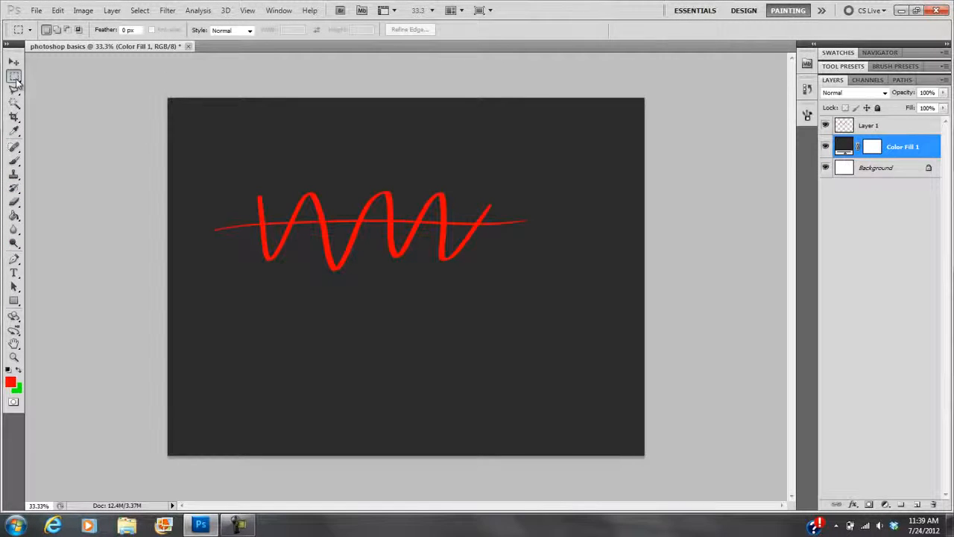
{"action": "left_click", "coordinate": [15, 79]}
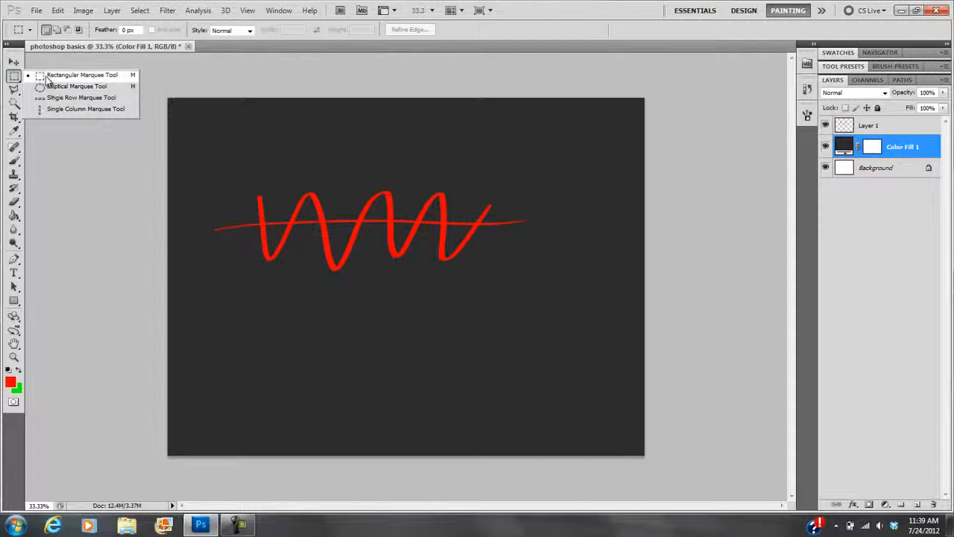
{"action": "left_click", "coordinate": [41, 75]}
{"action": "left_click", "coordinate": [15, 90]}
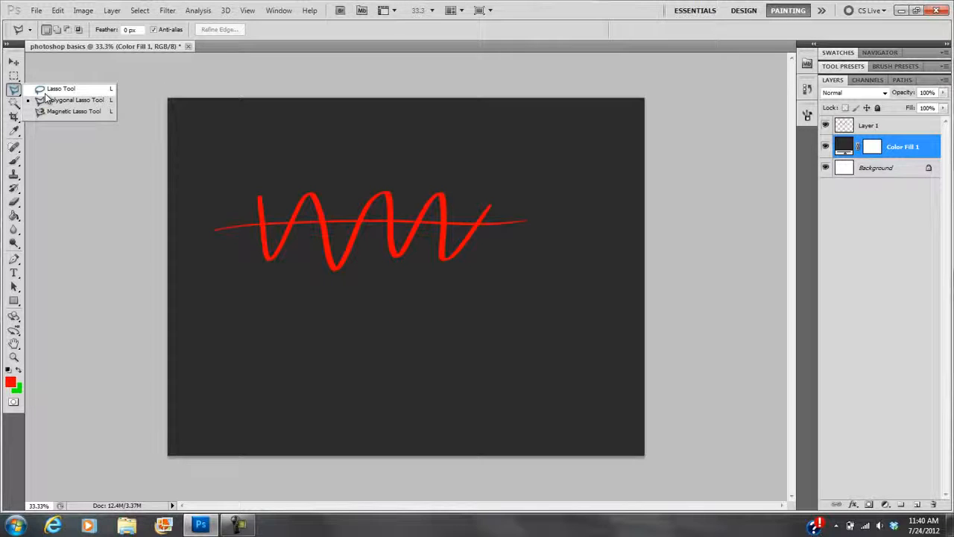
{"action": "left_click", "coordinate": [49, 90]}
{"action": "left_click", "coordinate": [16, 95]}
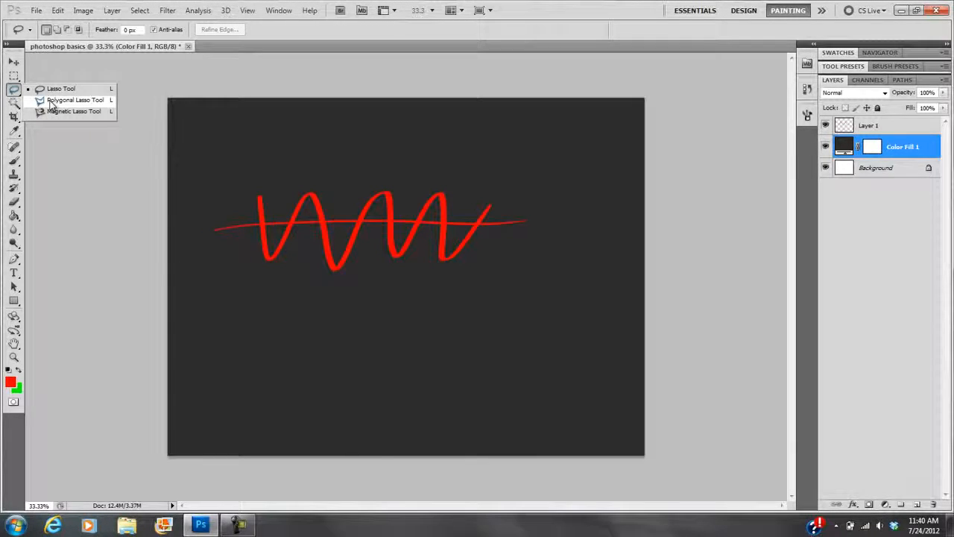
{"action": "left_click", "coordinate": [52, 102]}
Step: Select the left part of the red scribble with a rectangular marquee, make Layer 1 active, and shift the selection outline slightly left
{"action": "left_click", "coordinate": [14, 77]}
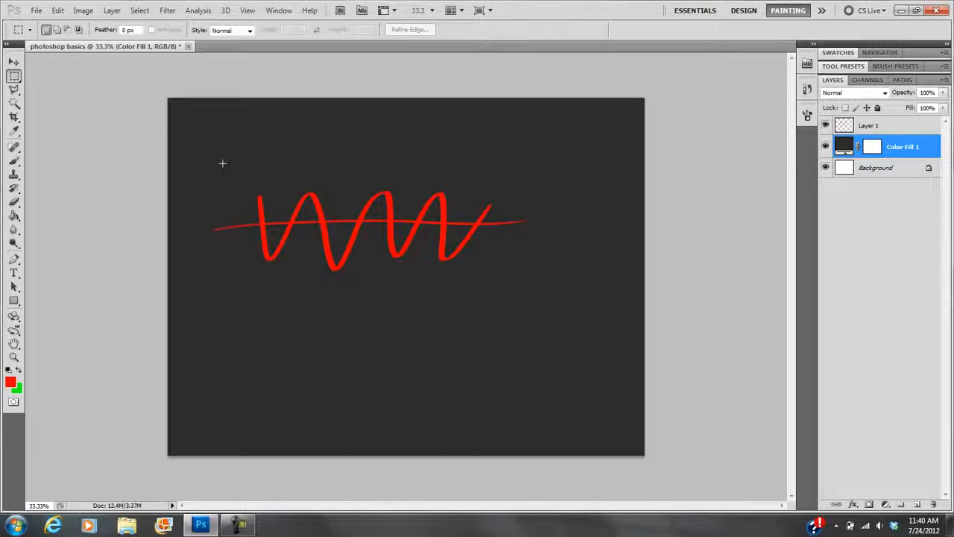
{"action": "left_click_drag", "start_coordinate": [317, 280], "coordinate": [406, 309]}
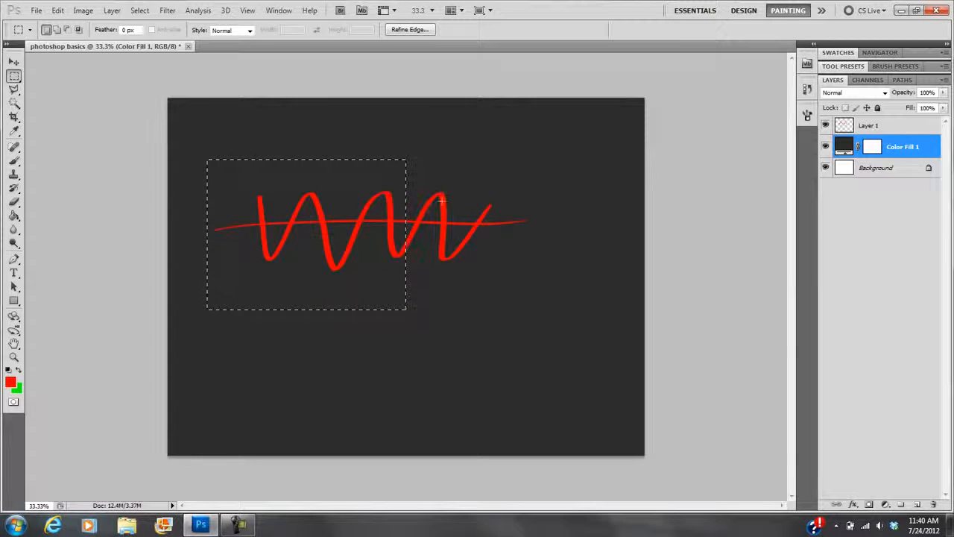
{"action": "left_click", "coordinate": [853, 125]}
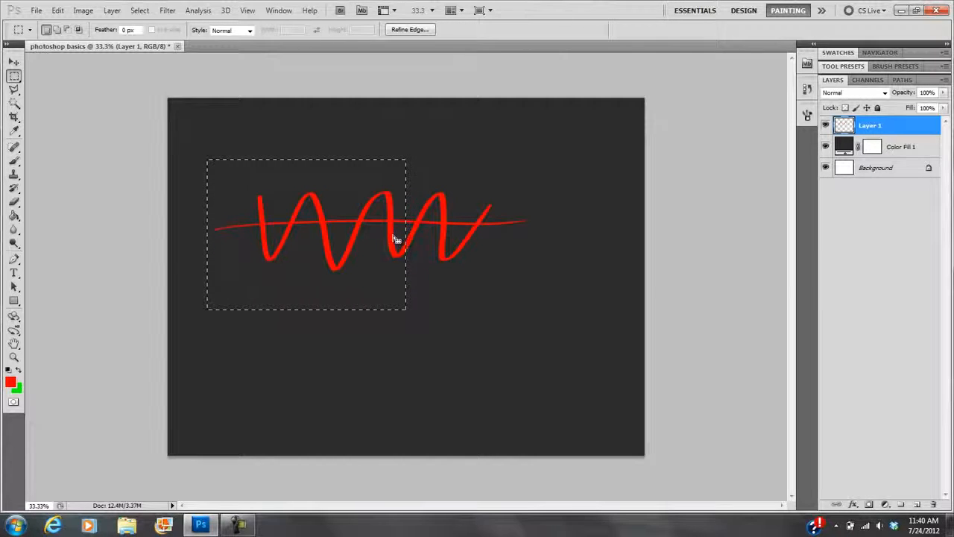
{"action": "mouse_move", "coordinate": [322, 204]}
{"action": "left_mouse_down"}
{"action": "mouse_move", "coordinate": [345, 207]}
{"action": "mouse_move", "coordinate": [343, 198]}
{"action": "mouse_move", "coordinate": [335, 206]}
{"action": "left_mouse_up"}
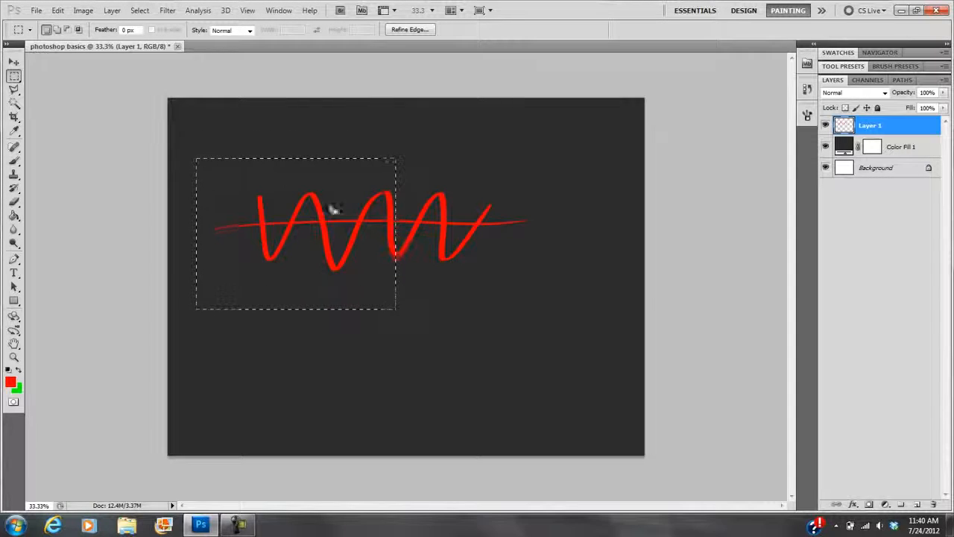
Step: Move the selected left part of the red scribble straight down, below the rest of the drawing
{"action": "left_click", "coordinate": [13, 63]}
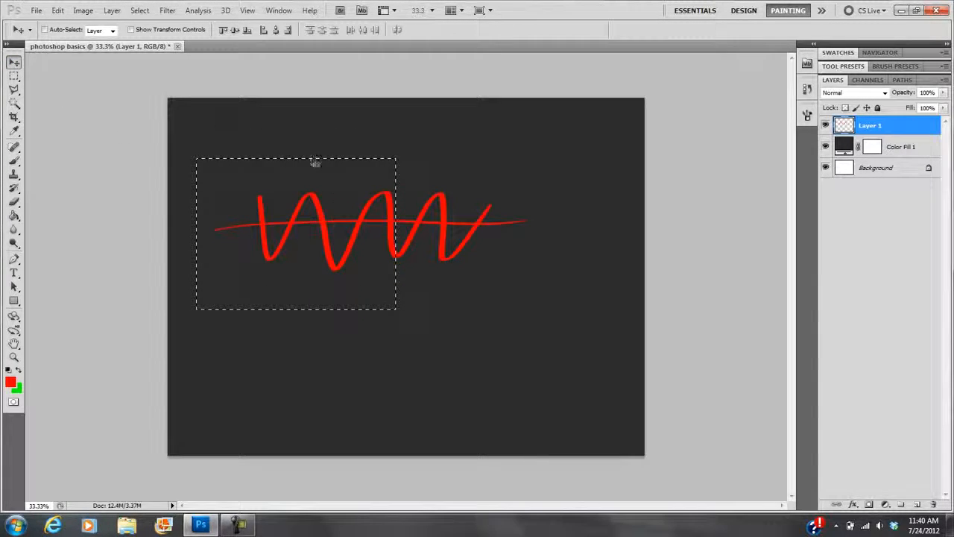
{"action": "left_click_drag", "start_coordinate": [354, 196], "coordinate": [351, 311]}
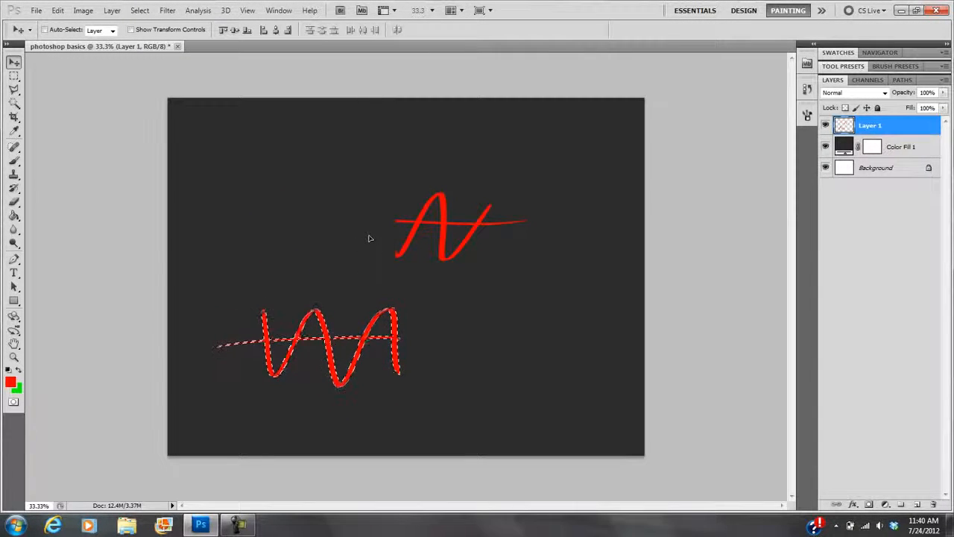
Step: Select the left end of the remaining upper scribble with the Polygonal Lasso and move that piece to the left
{"action": "left_click", "coordinate": [14, 76]}
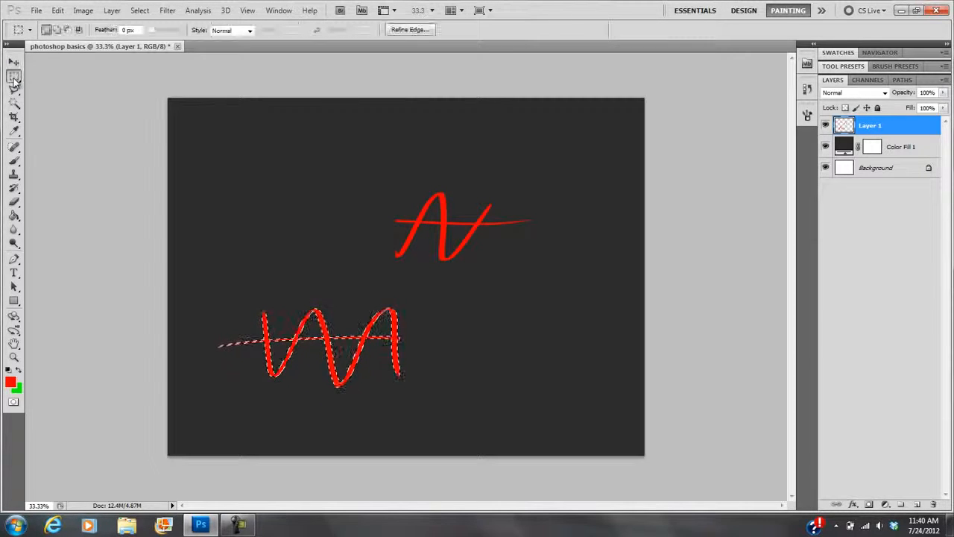
{"action": "left_click", "coordinate": [15, 89]}
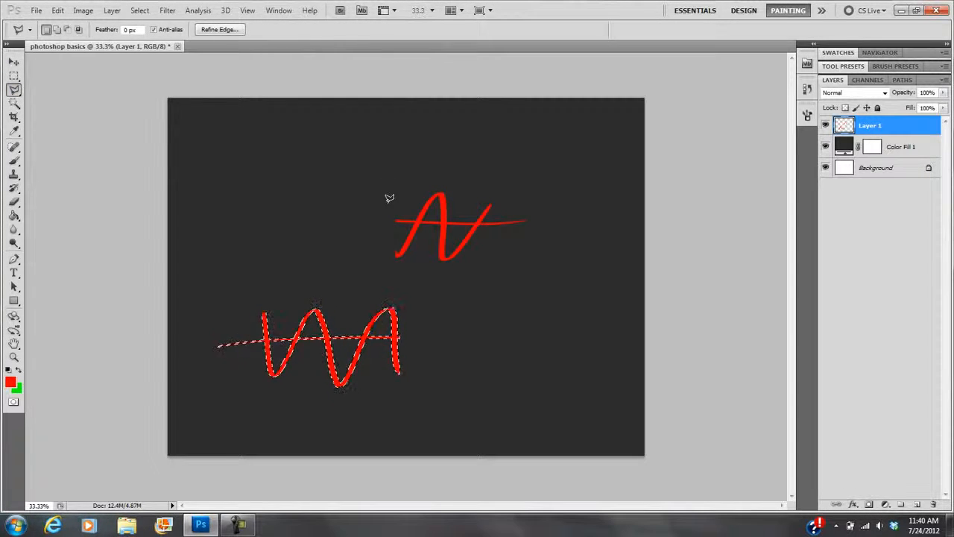
{"action": "mouse_move", "coordinate": [379, 206]}
{"action": "left_mouse_down"}
{"action": "mouse_move", "coordinate": [382, 265]}
{"action": "mouse_move", "coordinate": [416, 270]}
{"action": "mouse_move", "coordinate": [428, 228]}
{"action": "mouse_move", "coordinate": [431, 237]}
{"action": "mouse_move", "coordinate": [431, 196]}
{"action": "mouse_move", "coordinate": [392, 207]}
{"action": "left_mouse_up"}
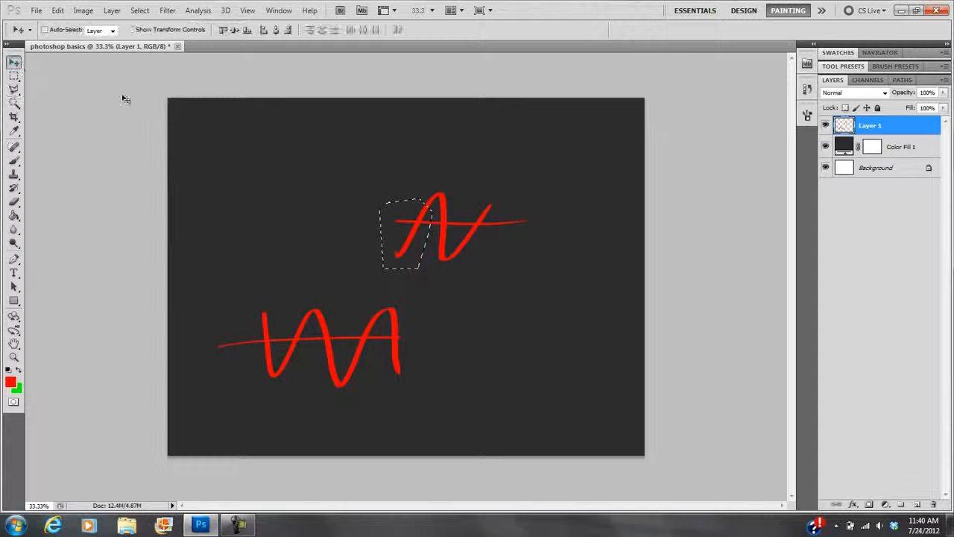
{"action": "left_click", "coordinate": [14, 76]}
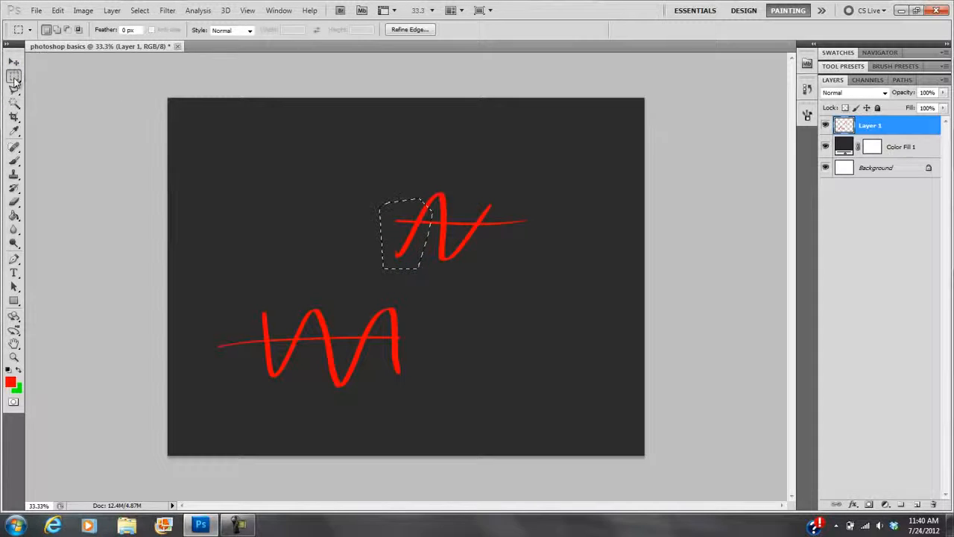
{"action": "mouse_move", "coordinate": [402, 222]}
{"action": "left_mouse_down"}
{"action": "mouse_move", "coordinate": [377, 220]}
{"action": "mouse_move", "coordinate": [395, 211]}
{"action": "mouse_move", "coordinate": [400, 224]}
{"action": "mouse_move", "coordinate": [341, 211]}
{"action": "left_mouse_up"}
{"action": "left_click", "coordinate": [14, 61]}
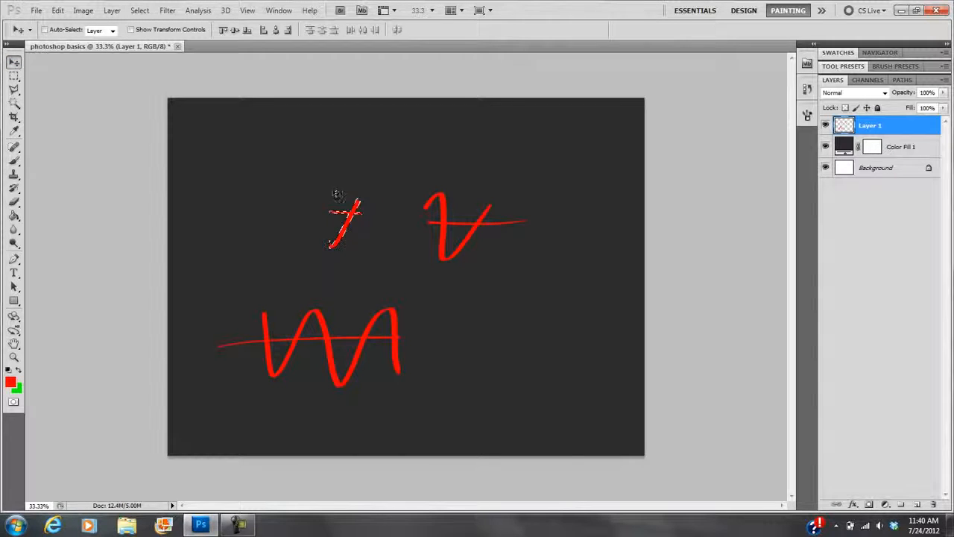
Step: Deselect the moved piece and check the Deselect command among the selection commands
{"action": "key", "text": "ctrl+d"}
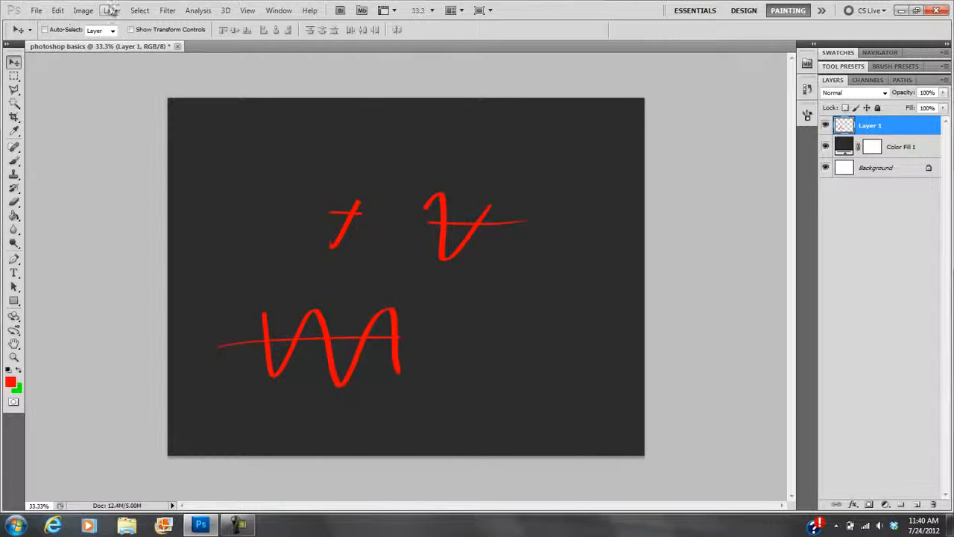
{"action": "left_click", "coordinate": [139, 10]}
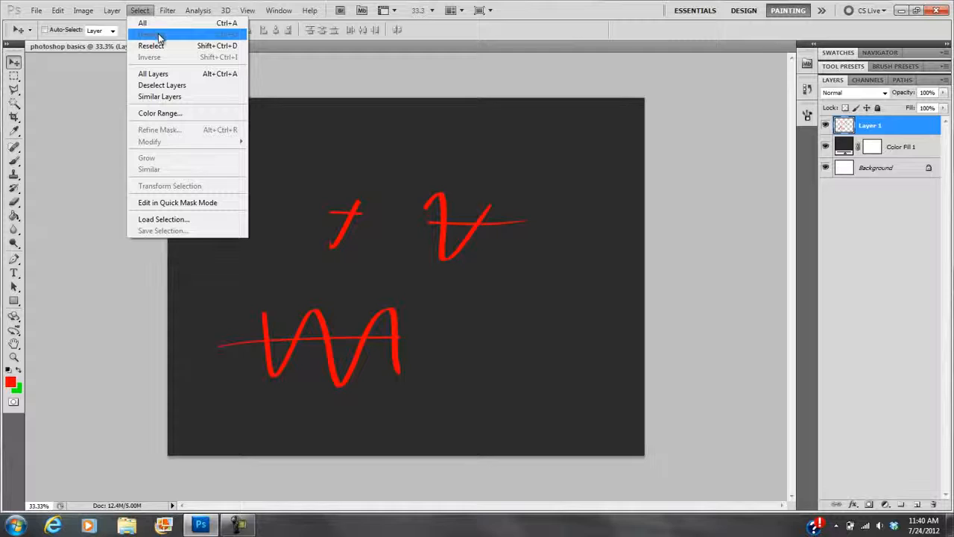
{"action": "left_click", "coordinate": [139, 10]}
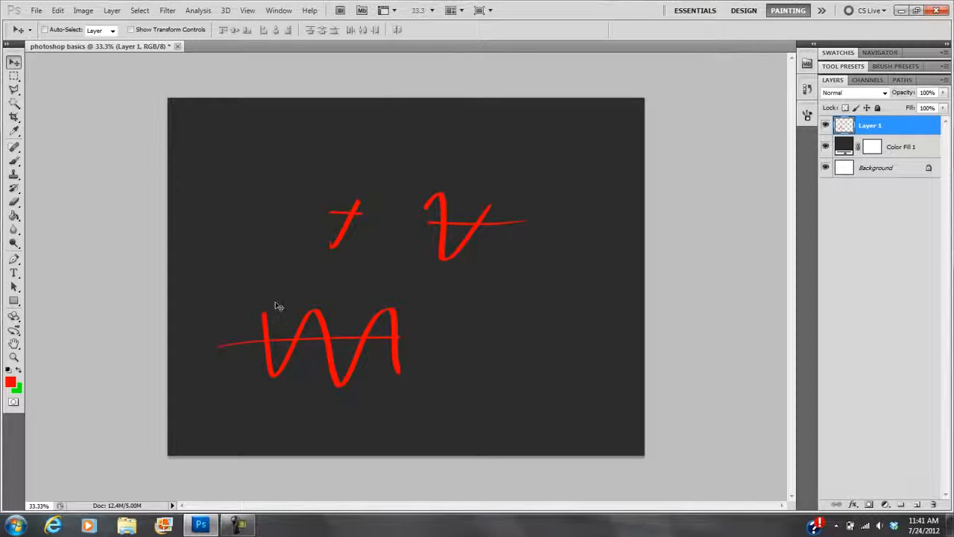
Step: Brush red inside a tiny rectangular marquee at the small stroke's lower tip, and paint freehand zigzags on the canvas's right side without a selection
{"action": "left_click", "coordinate": [13, 75]}
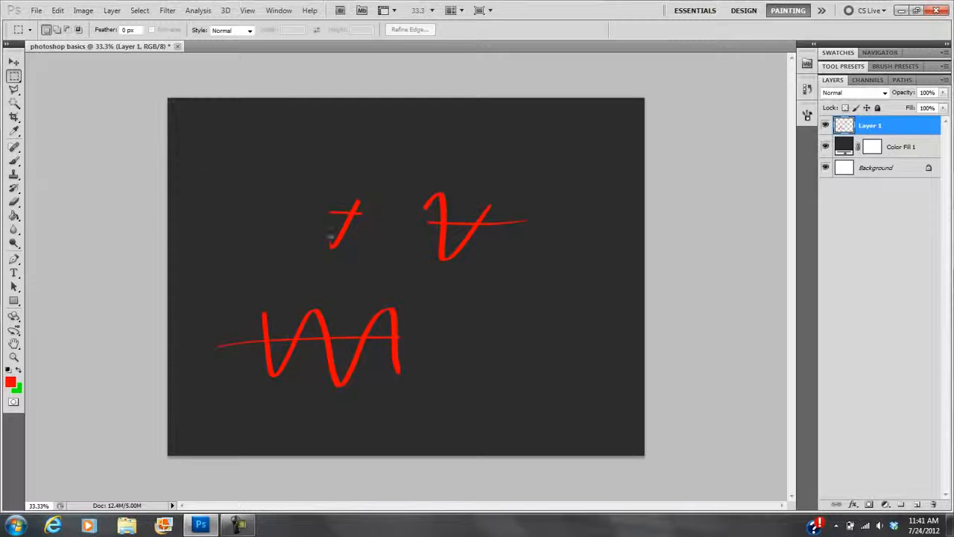
{"action": "mouse_move", "coordinate": [329, 239]}
{"action": "left_mouse_down"}
{"action": "mouse_move", "coordinate": [376, 206]}
{"action": "mouse_move", "coordinate": [417, 157]}
{"action": "left_mouse_up"}
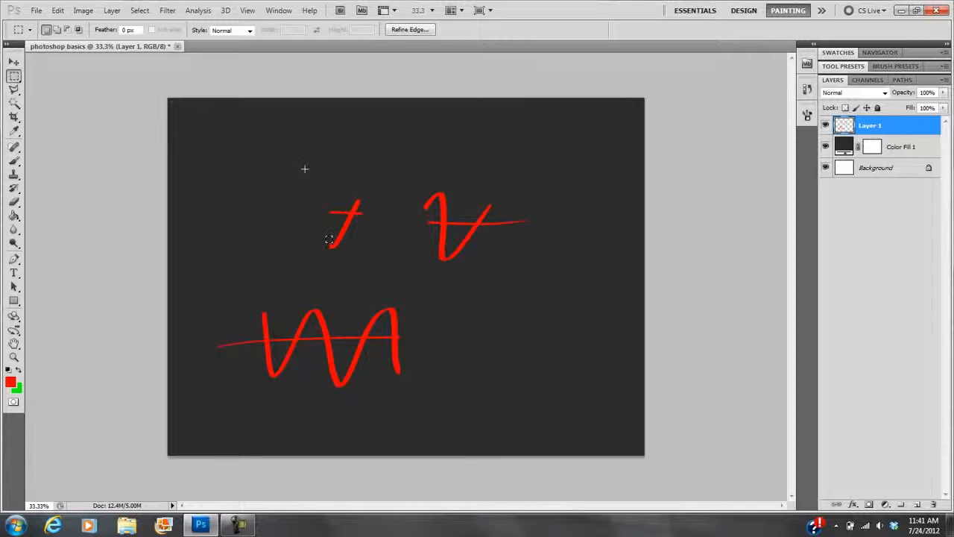
{"action": "left_click", "coordinate": [15, 159]}
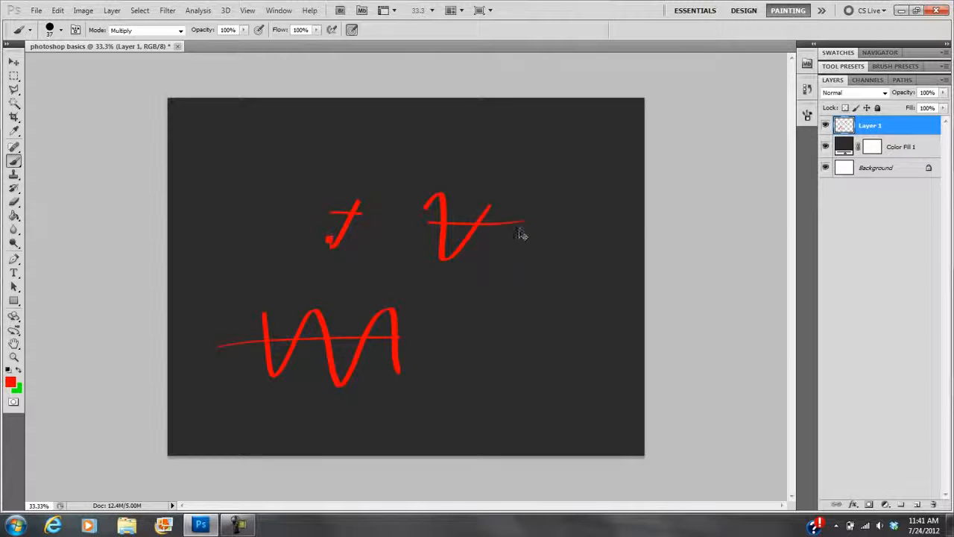
{"action": "mouse_move", "coordinate": [485, 175]}
{"action": "left_mouse_down"}
{"action": "mouse_move", "coordinate": [551, 211]}
{"action": "mouse_move", "coordinate": [577, 305]}
{"action": "mouse_move", "coordinate": [474, 302]}
{"action": "mouse_move", "coordinate": [462, 316]}
{"action": "mouse_move", "coordinate": [513, 327]}
{"action": "mouse_move", "coordinate": [565, 365]}
{"action": "left_mouse_up"}
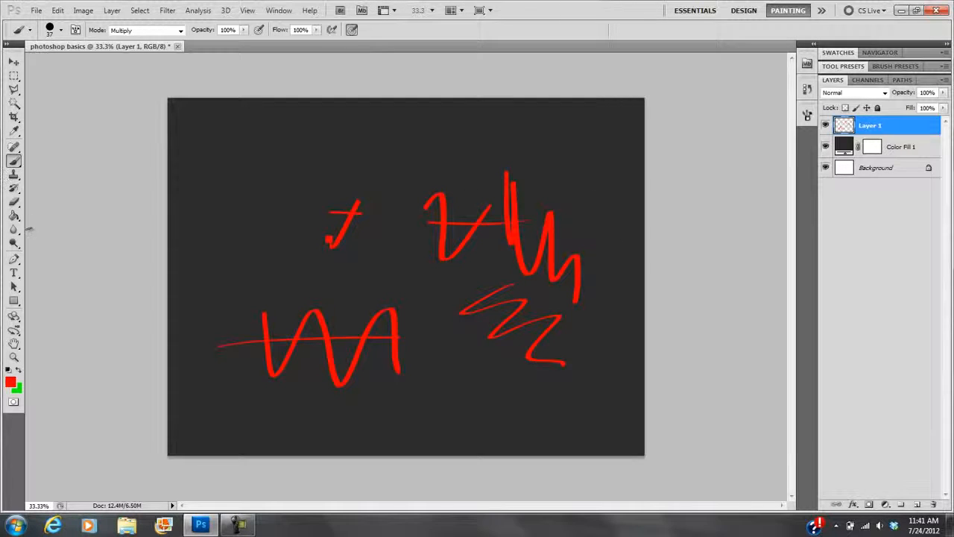
Step: Add a 72 pt Felipa title of a possessive first name followed by "experiment", and move it fully inside the canvas's upper area
{"action": "left_click", "coordinate": [15, 274]}
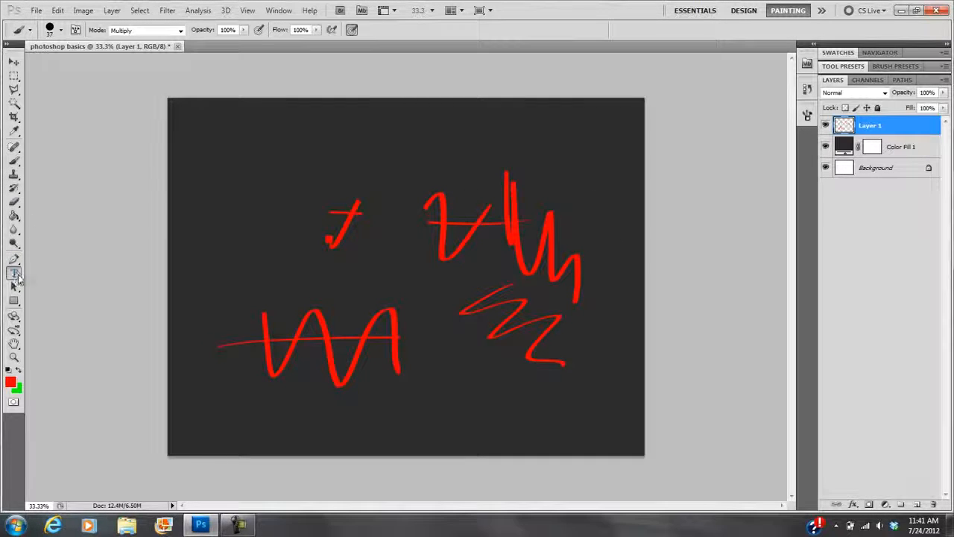
{"action": "left_click", "coordinate": [238, 155]}
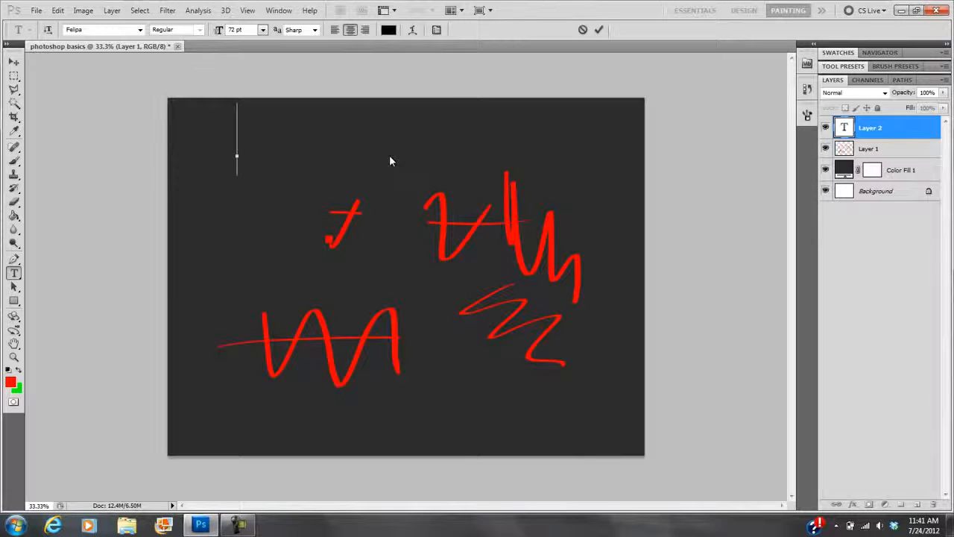
{"action": "type", "text": "text"}
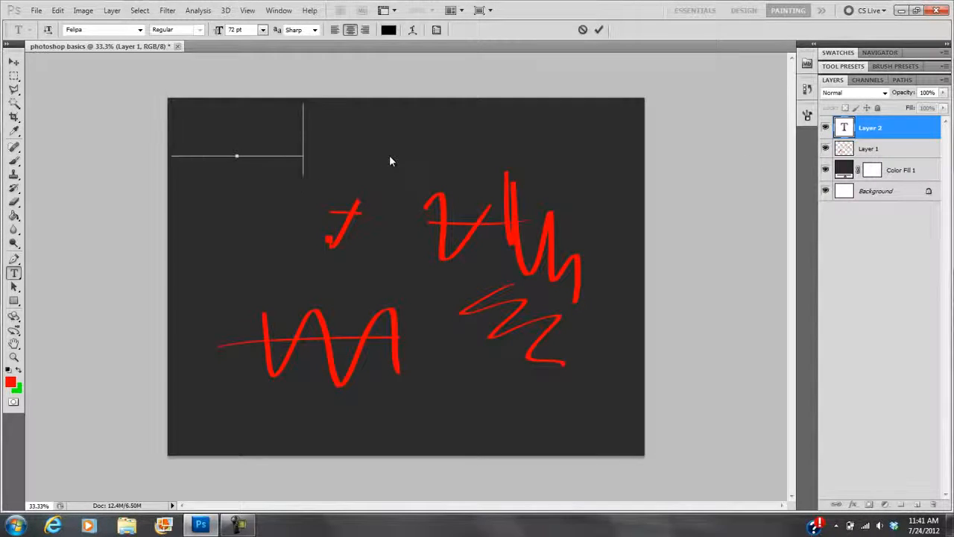
{"action": "type", "text": "'s experimen"}
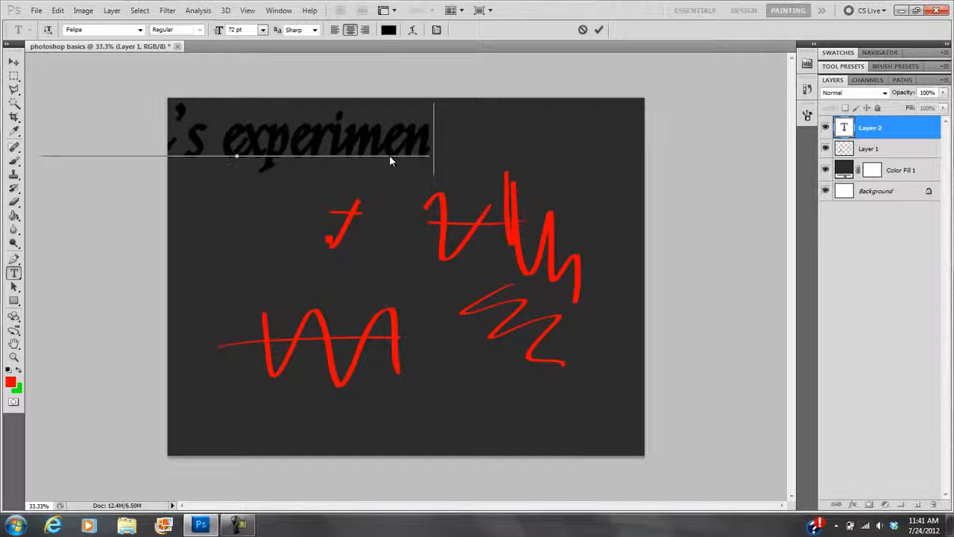
{"action": "type", "text": "t"}
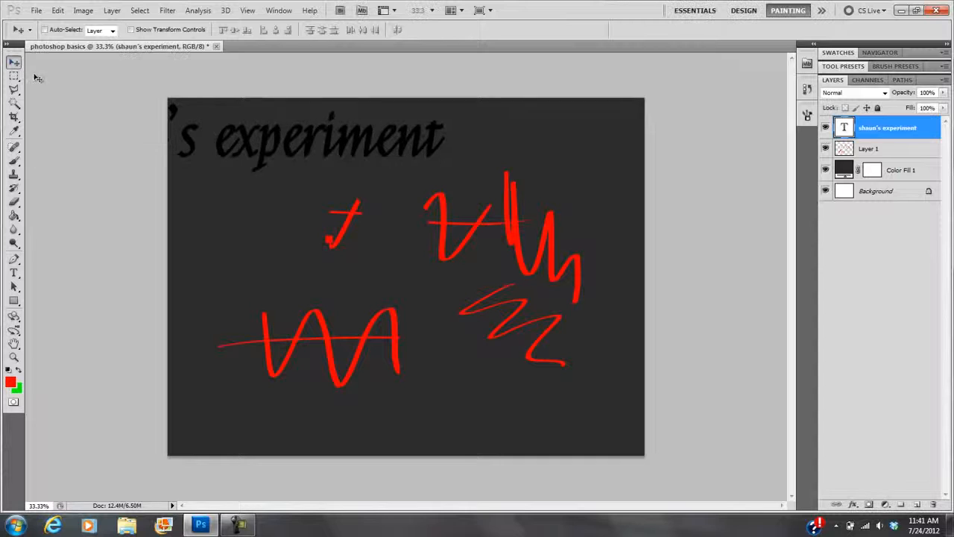
{"action": "left_click_drag", "start_coordinate": [457, 160], "coordinate": [431, 153]}
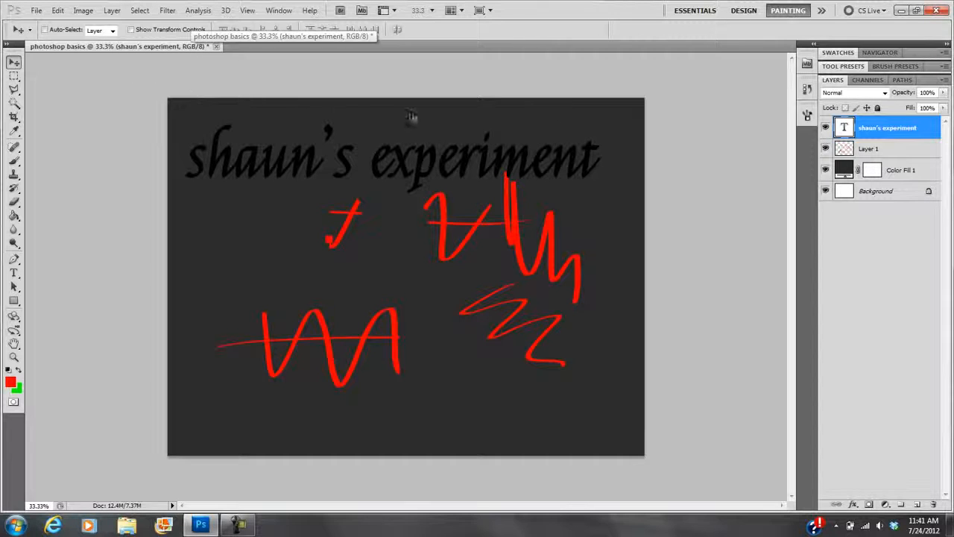
Step: Try highlighting only the first word of the title text, and leave text editing
{"action": "left_click", "coordinate": [13, 273]}
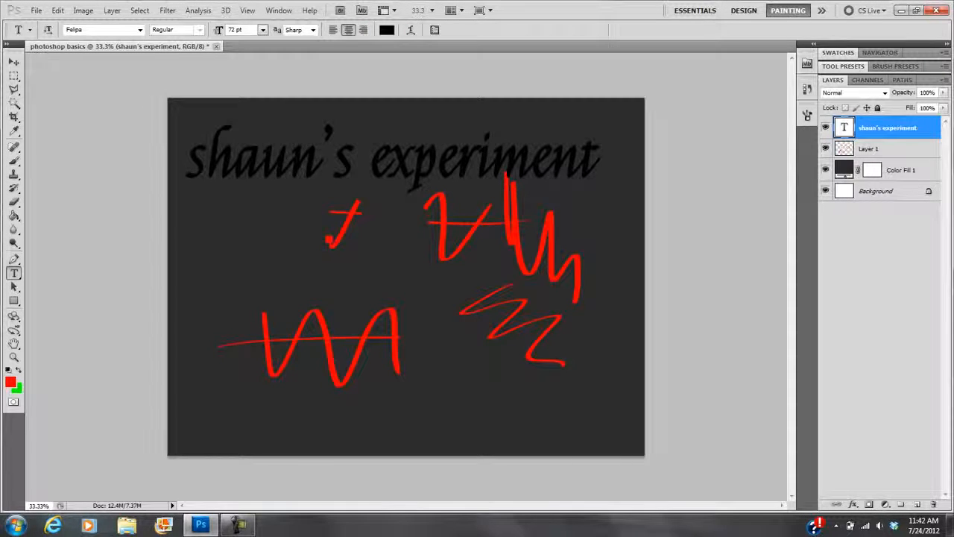
{"action": "left_click", "coordinate": [298, 156]}
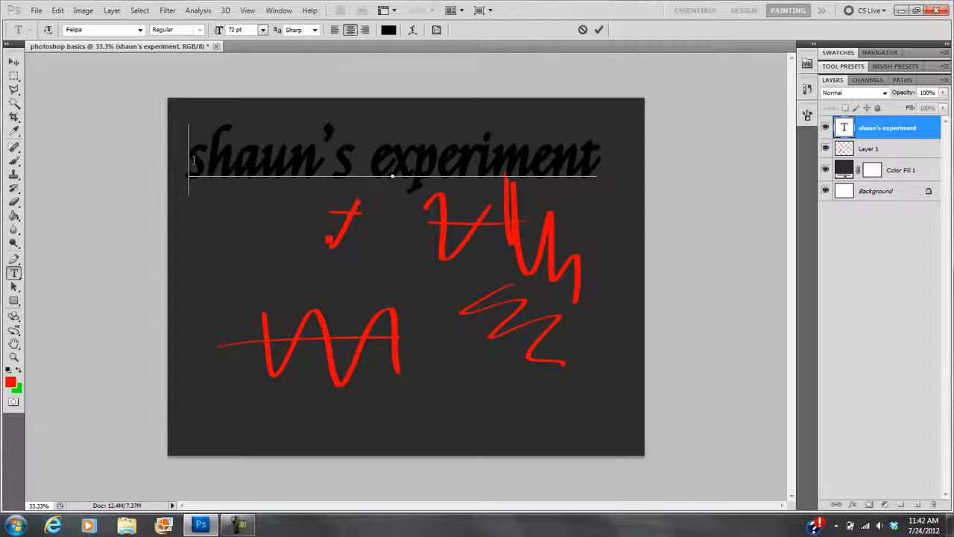
{"action": "left_click_drag", "start_coordinate": [193, 160], "coordinate": [357, 161]}
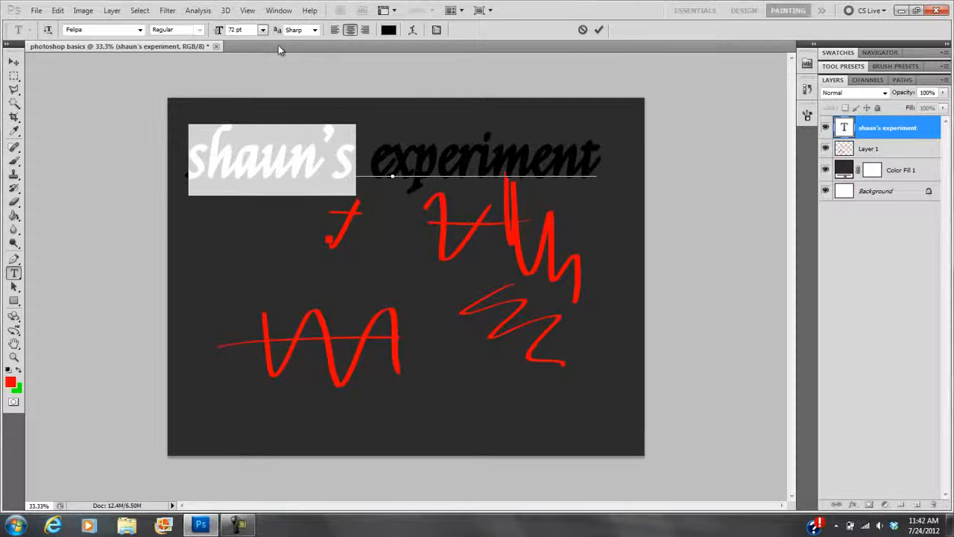
{"action": "left_click", "coordinate": [384, 152]}
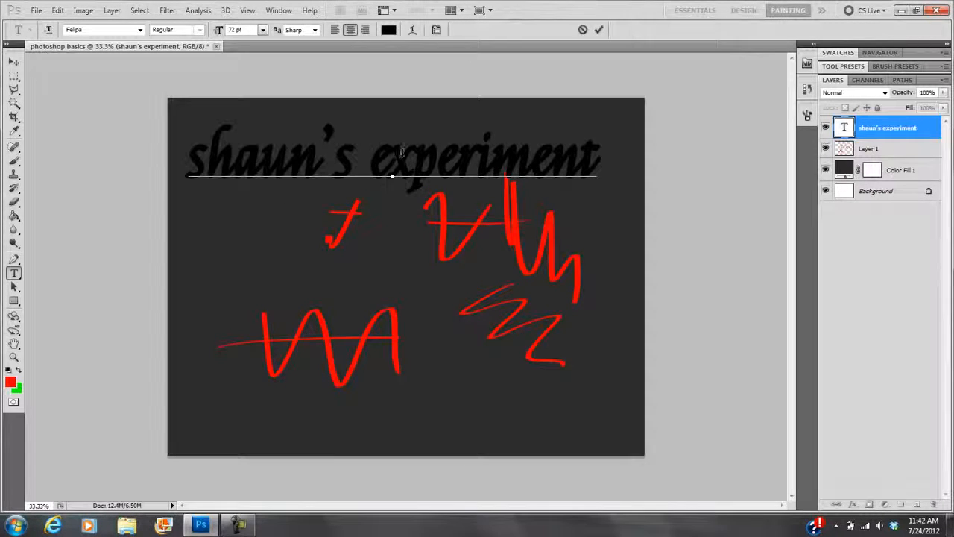
{"action": "left_click", "coordinate": [13, 61]}
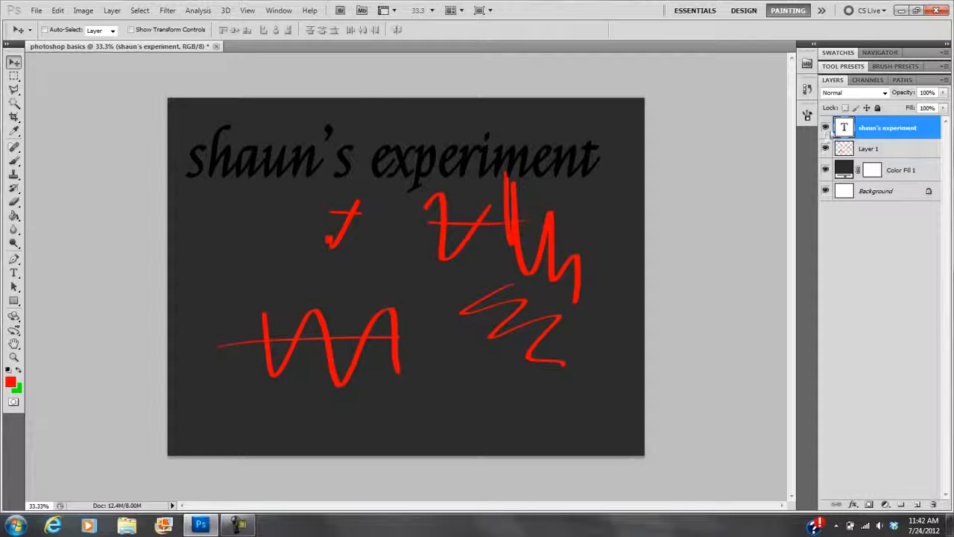
Step: Select the whole title text through its layer and set its color to white
{"action": "double_click", "coordinate": [844, 128]}
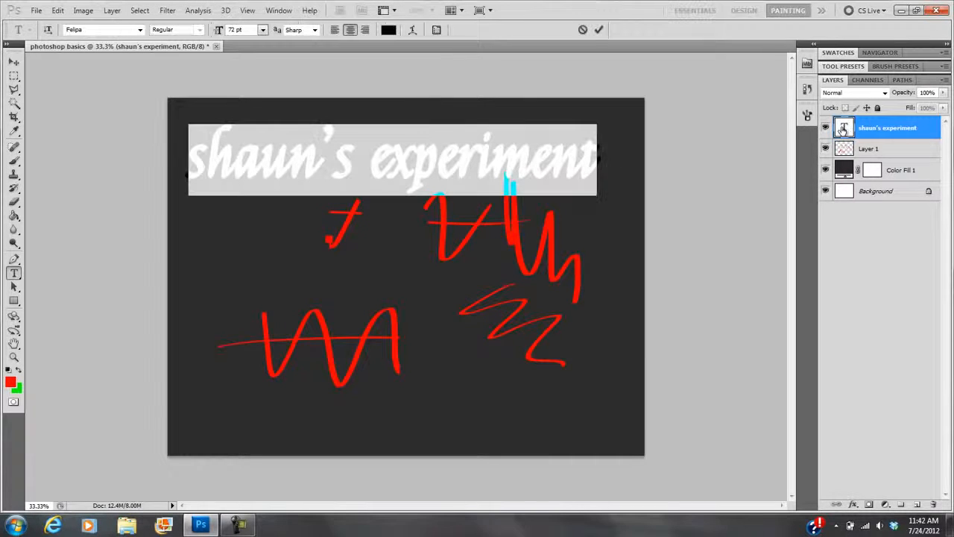
{"action": "left_click", "coordinate": [388, 30]}
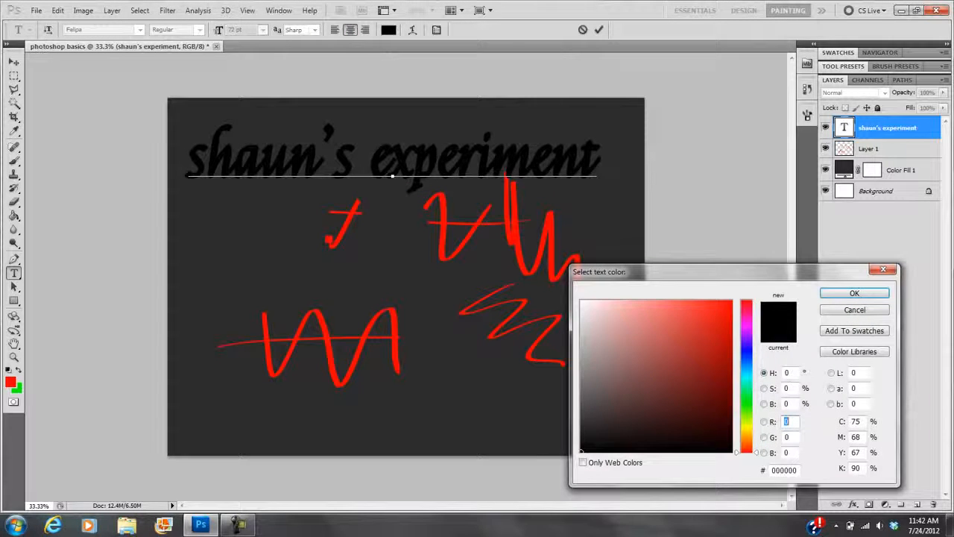
{"action": "left_click", "coordinate": [582, 302]}
{"action": "left_click", "coordinate": [852, 294]}
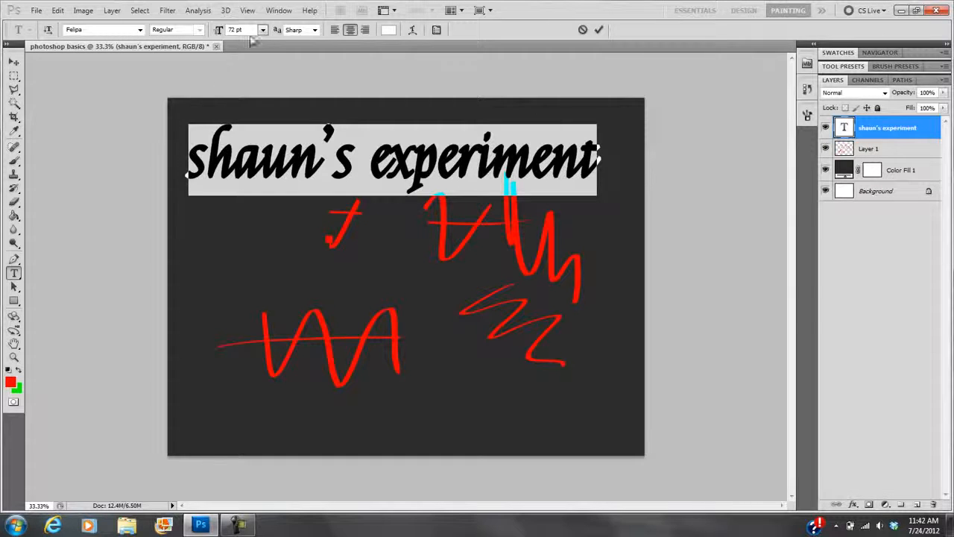
Step: Display the Character settings, glance at the Paragraph settings, and set the title's font to Hobo Std
{"action": "left_click", "coordinate": [279, 11]}
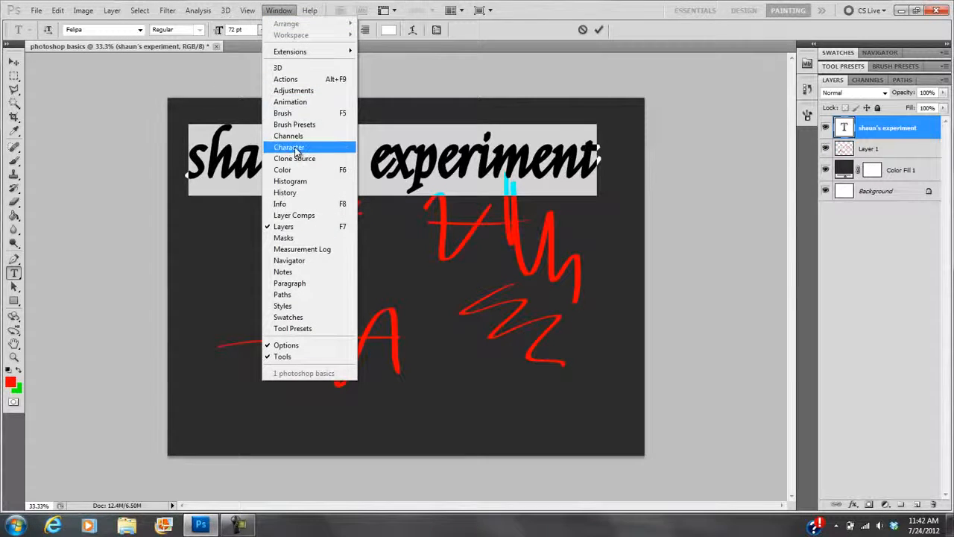
{"action": "left_click", "coordinate": [297, 151]}
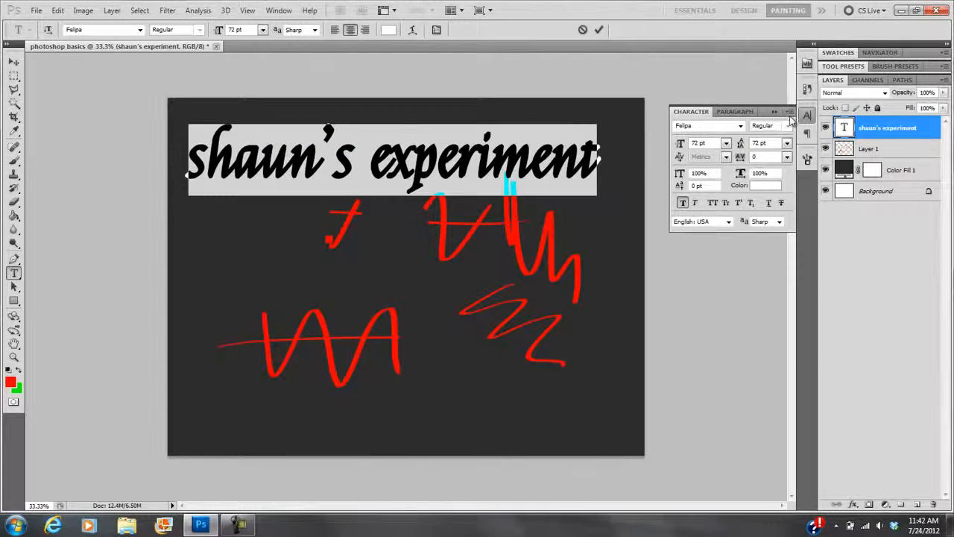
{"action": "left_click", "coordinate": [734, 112]}
{"action": "left_click", "coordinate": [694, 113]}
{"action": "left_click", "coordinate": [740, 125]}
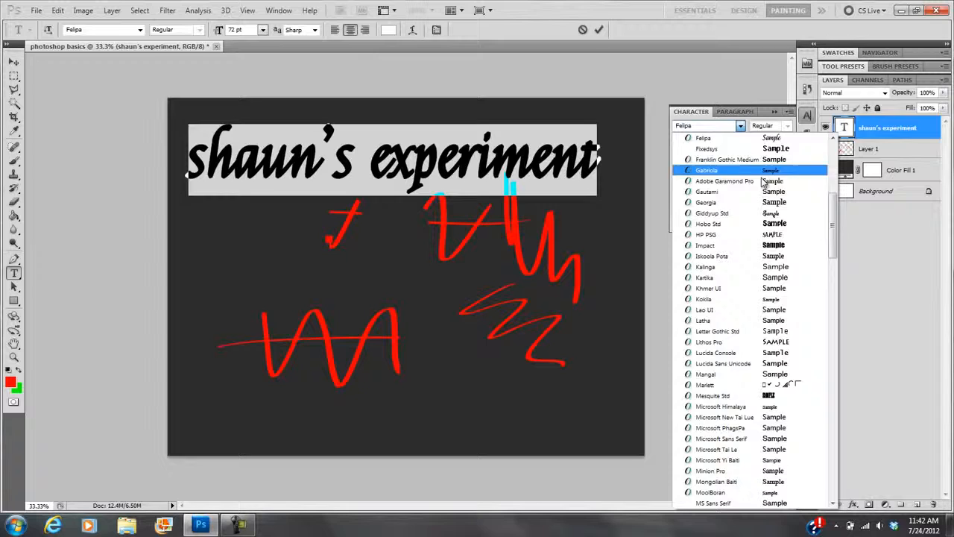
{"action": "left_click", "coordinate": [783, 224]}
Step: Set the title's font to Chaparral Pro and move the text right and slightly down so its first letter lies inside the canvas
{"action": "left_click", "coordinate": [740, 125]}
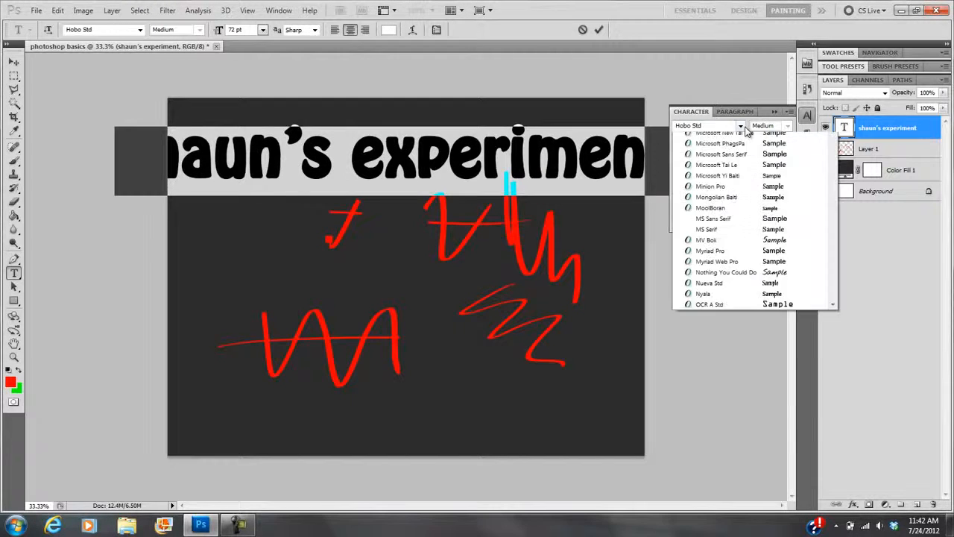
{"action": "left_click_drag", "start_coordinate": [833, 232], "coordinate": [833, 168]}
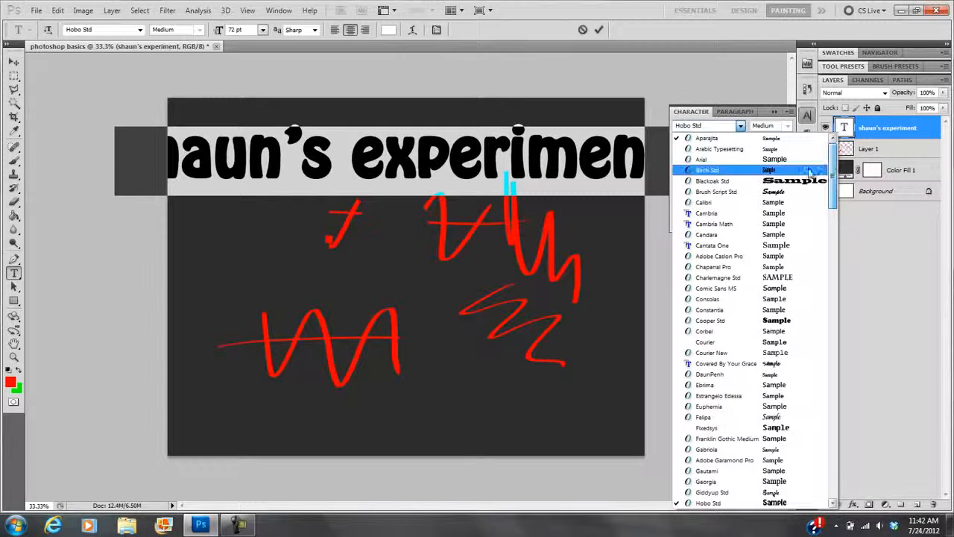
{"action": "left_click", "coordinate": [756, 260]}
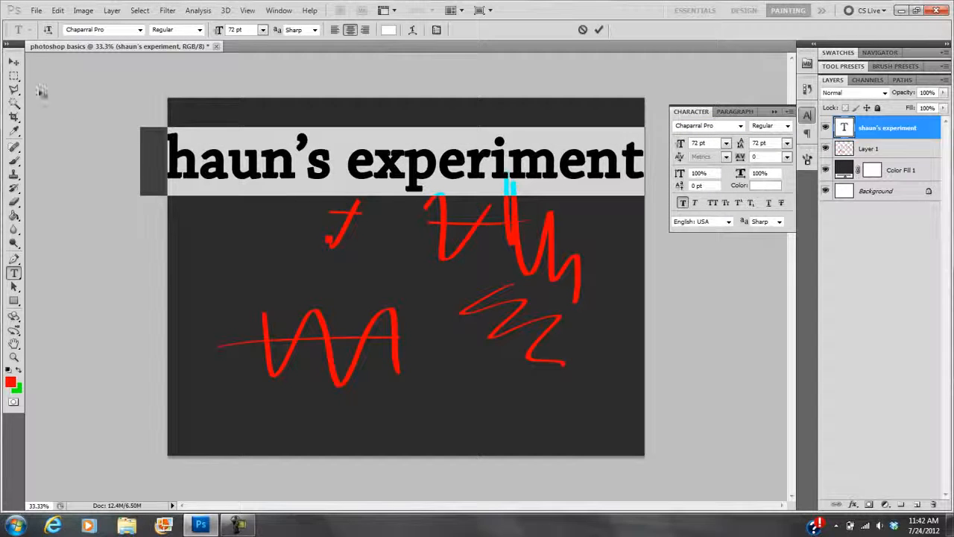
{"action": "left_click", "coordinate": [13, 62]}
{"action": "left_click_drag", "start_coordinate": [298, 186], "coordinate": [364, 182]}
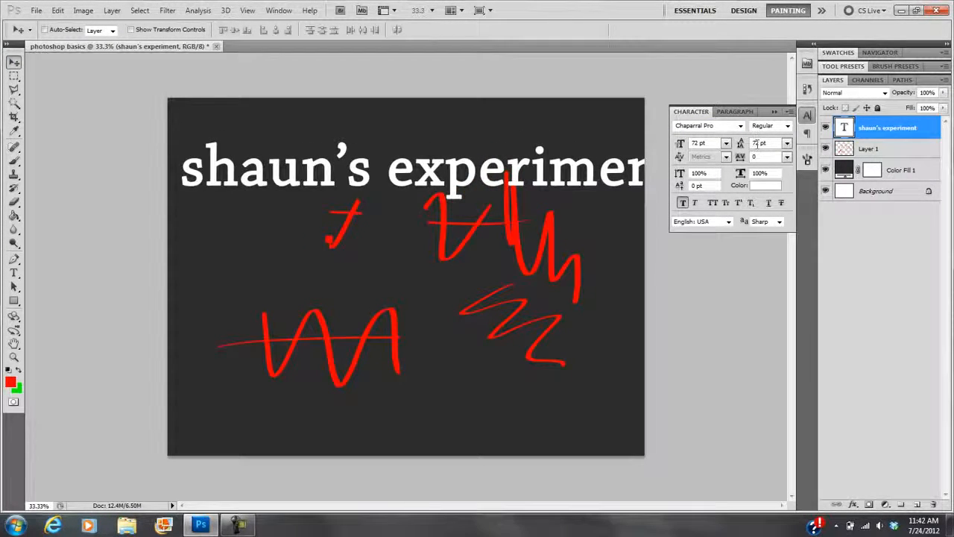
Step: Set the title's leading to 36 pt
{"action": "left_click", "coordinate": [786, 142]}
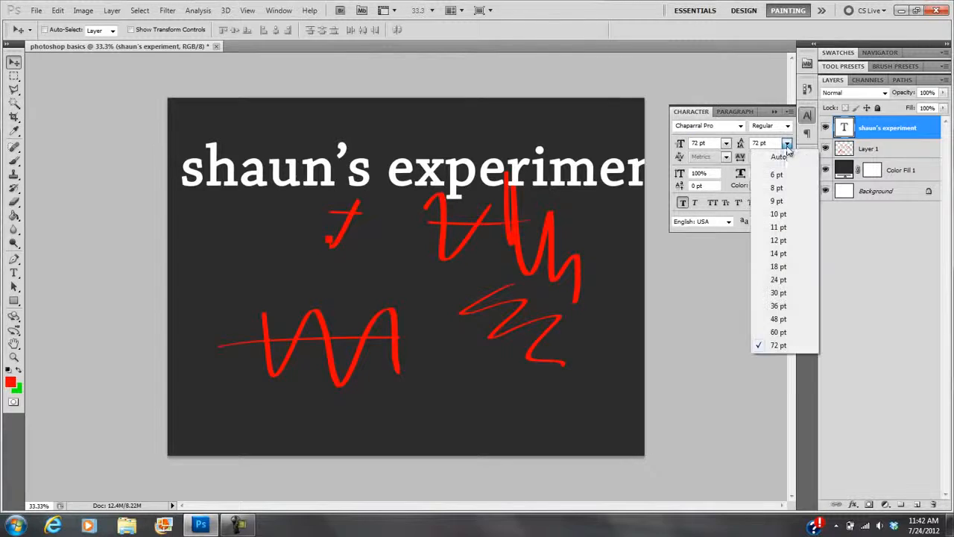
{"action": "left_click", "coordinate": [778, 306]}
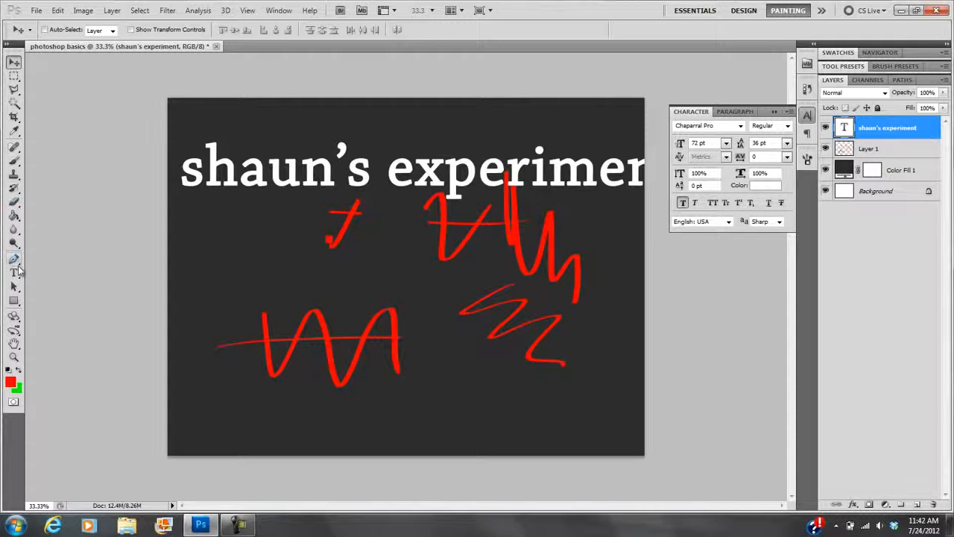
Step: Erase the lower part of the red V-shaped stroke beneath the title on Layer 1 with the Eraser tool
{"action": "left_click", "coordinate": [13, 201]}
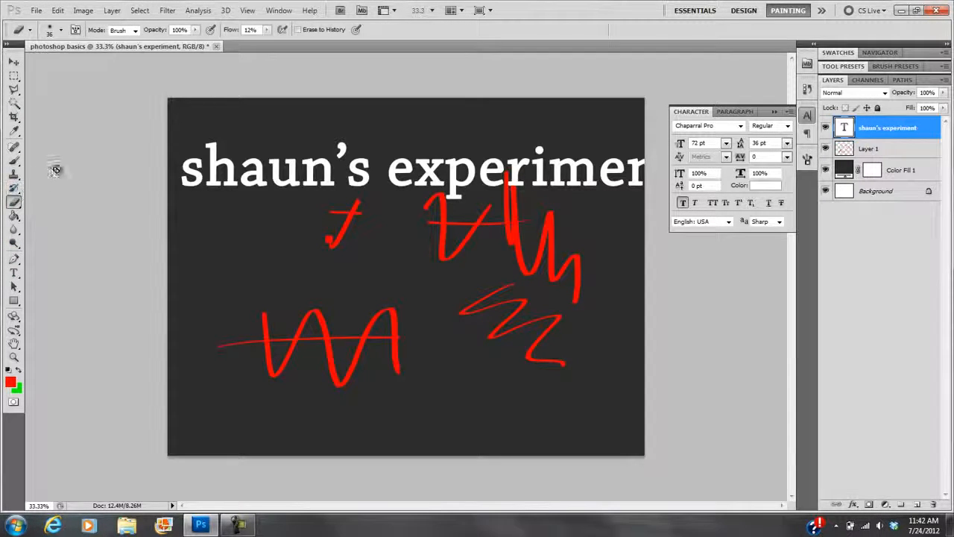
{"action": "left_click", "coordinate": [861, 149]}
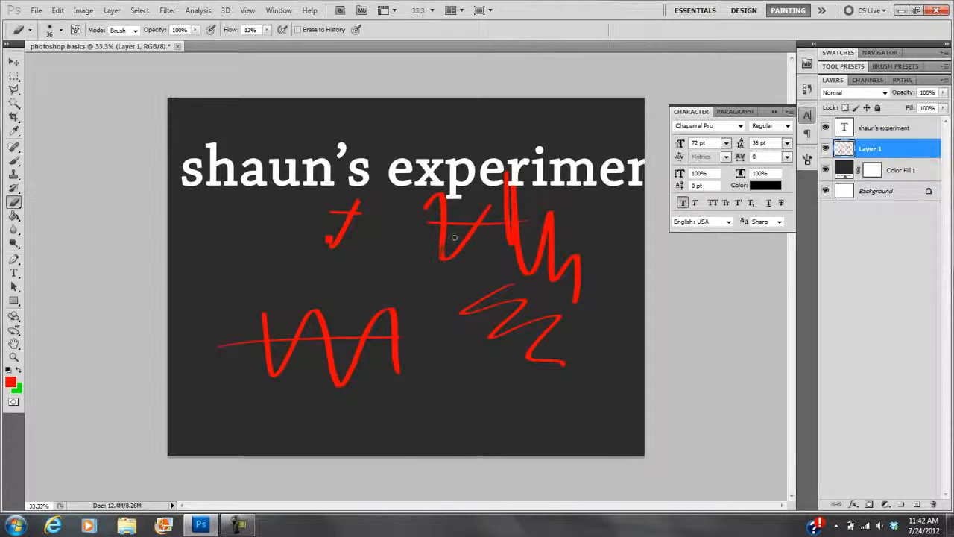
{"action": "left_click_drag", "start_coordinate": [432, 277], "coordinate": [424, 266]}
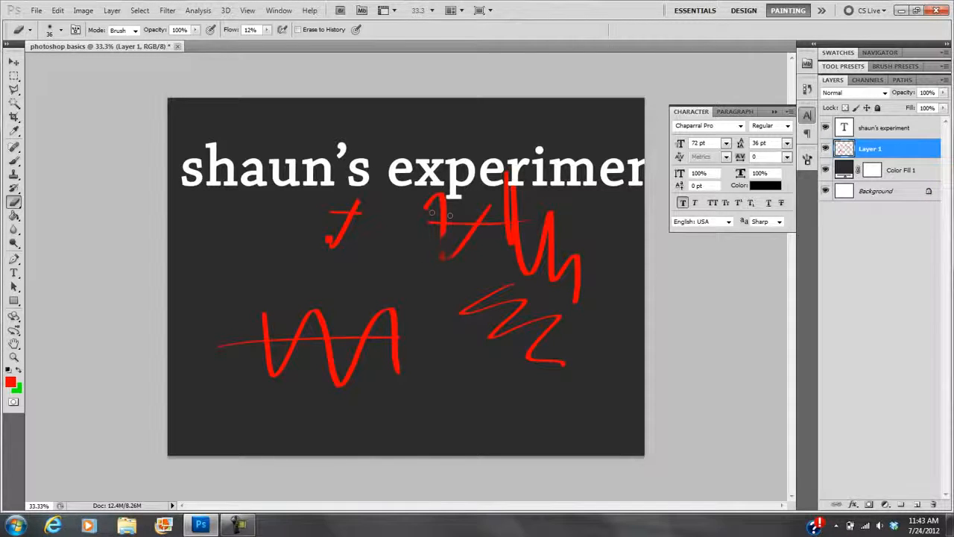
Step: Draw a red rectangle shape below the title's first word with the Rectangle tool
{"action": "left_click", "coordinate": [15, 301]}
{"action": "right_click", "coordinate": [17, 302]}
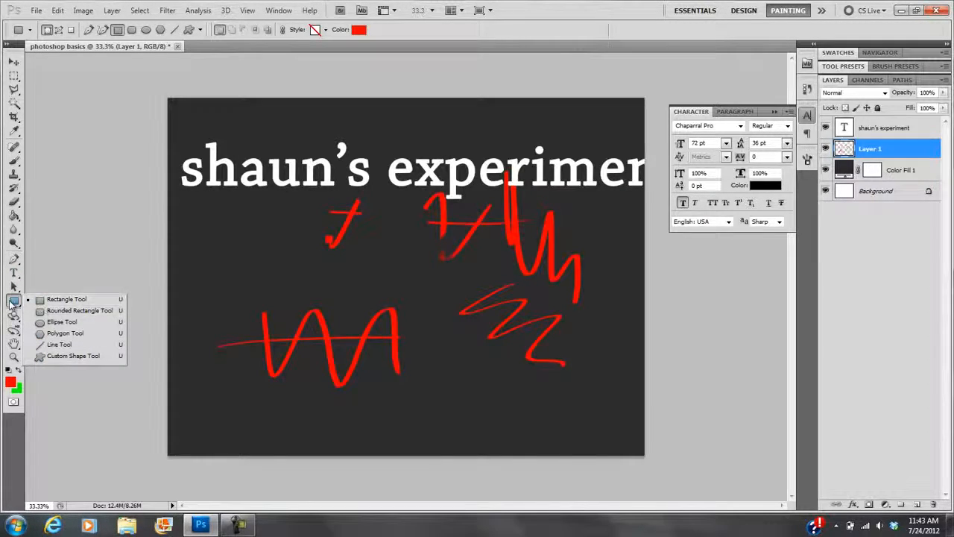
{"action": "left_click", "coordinate": [13, 304]}
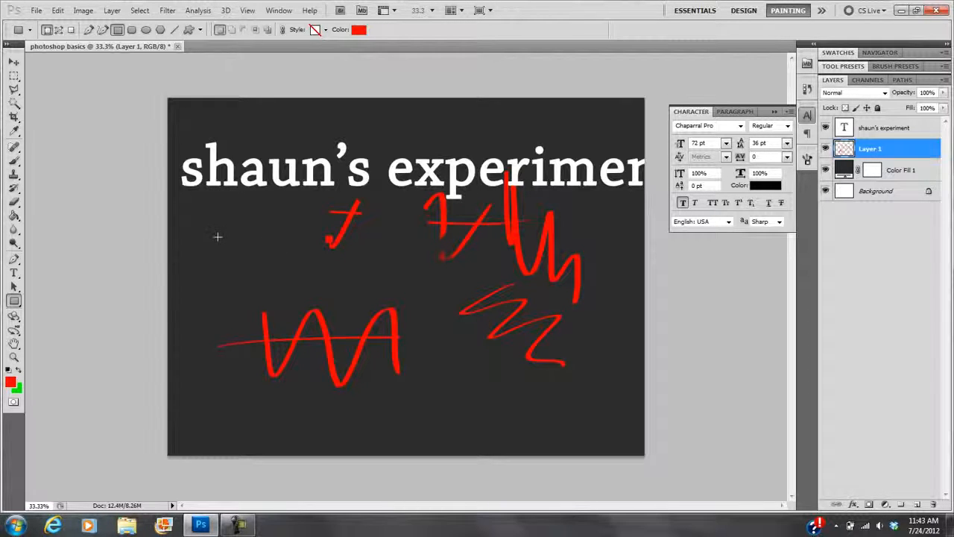
{"action": "mouse_move", "coordinate": [193, 217]}
{"action": "left_mouse_down"}
{"action": "mouse_move", "coordinate": [239, 286]}
{"action": "mouse_move", "coordinate": [283, 289]}
{"action": "left_mouse_up"}
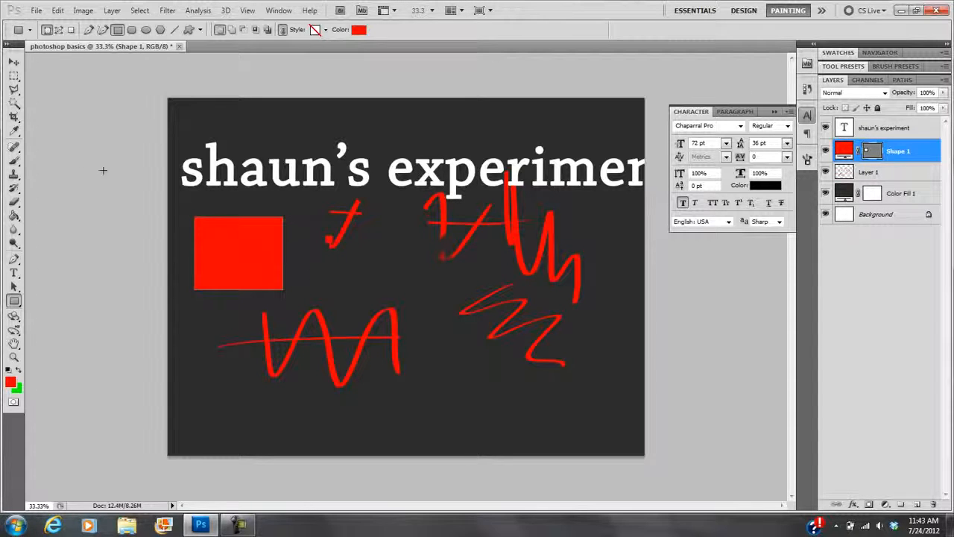
{"action": "left_click", "coordinate": [14, 160]}
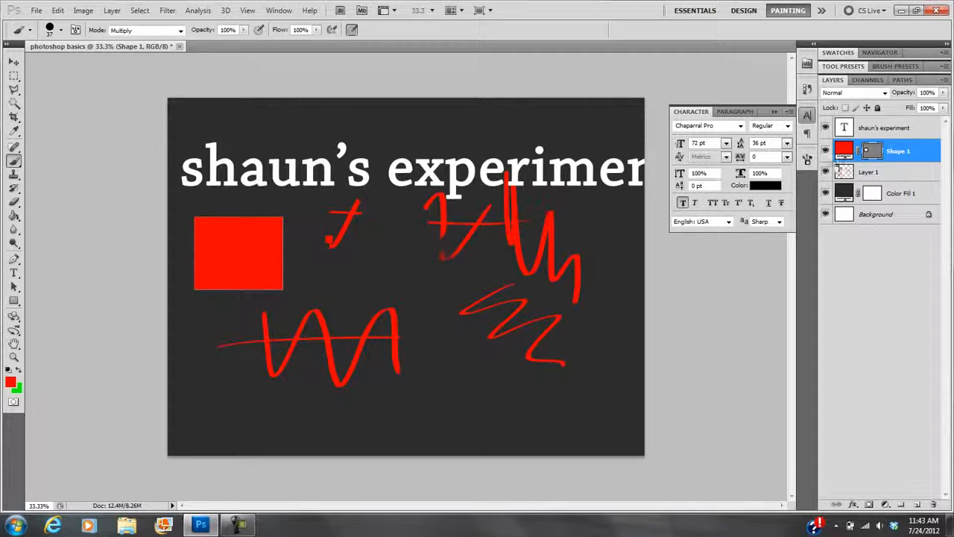
{"action": "left_click", "coordinate": [840, 196]}
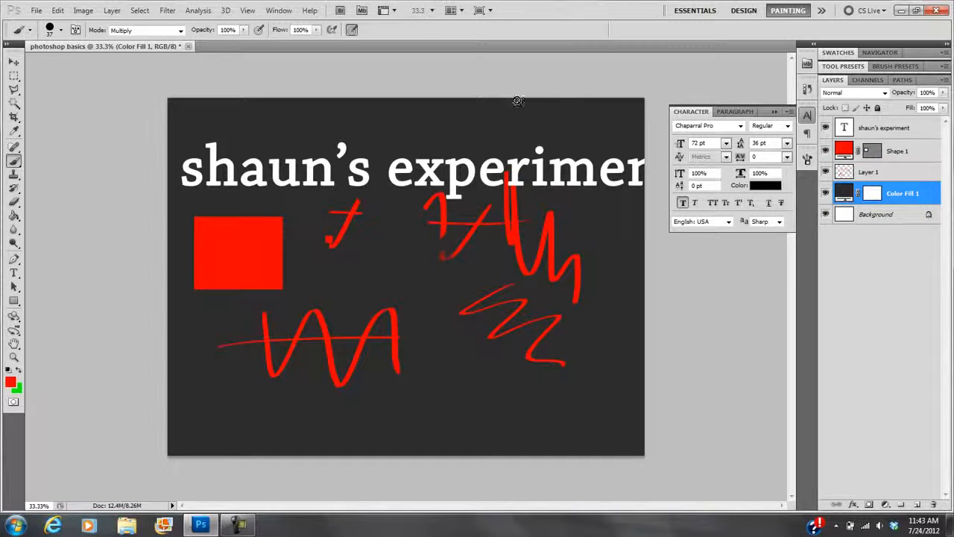
Step: Select the Shape 1 layer and move the red rectangle slightly right and down with the Move tool
{"action": "left_click", "coordinate": [842, 151]}
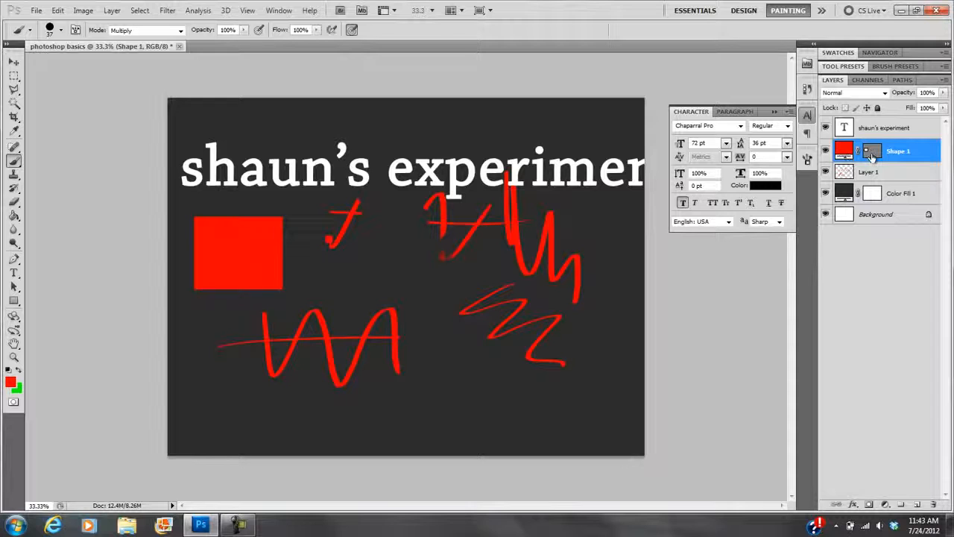
{"action": "left_click", "coordinate": [14, 61]}
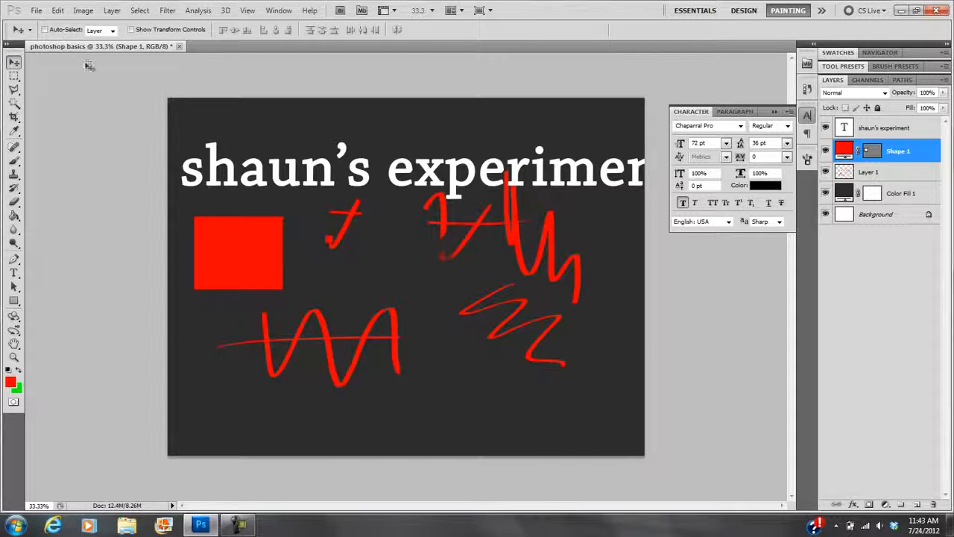
{"action": "mouse_move", "coordinate": [250, 256]}
{"action": "left_mouse_down"}
{"action": "mouse_move", "coordinate": [362, 313]}
{"action": "mouse_move", "coordinate": [519, 281]}
{"action": "mouse_move", "coordinate": [330, 295]}
{"action": "mouse_move", "coordinate": [305, 310]}
{"action": "mouse_move", "coordinate": [241, 272]}
{"action": "left_mouse_up"}
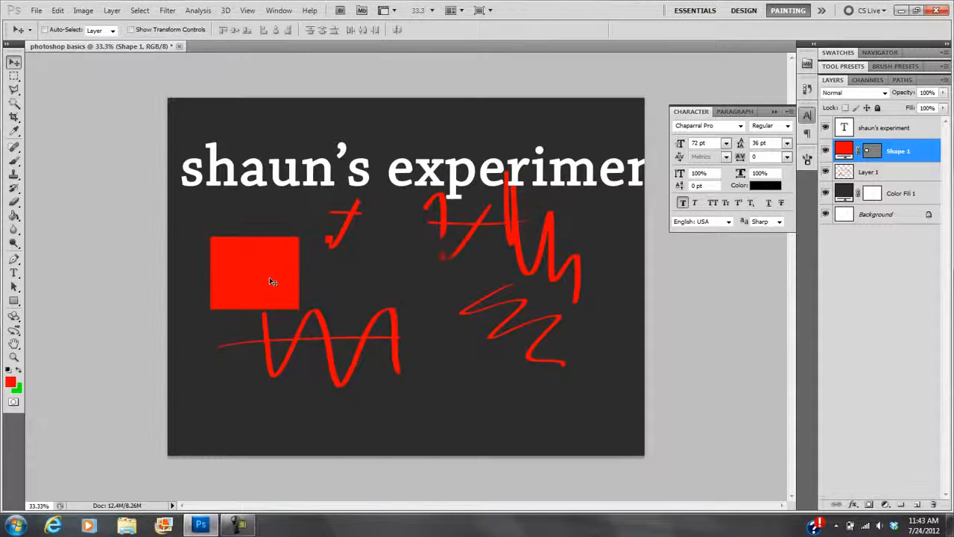
{"action": "mouse_move", "coordinate": [262, 270]}
{"action": "left_mouse_down"}
{"action": "mouse_move", "coordinate": [298, 272]}
{"action": "mouse_move", "coordinate": [254, 269]}
{"action": "mouse_move", "coordinate": [249, 258]}
{"action": "left_mouse_up"}
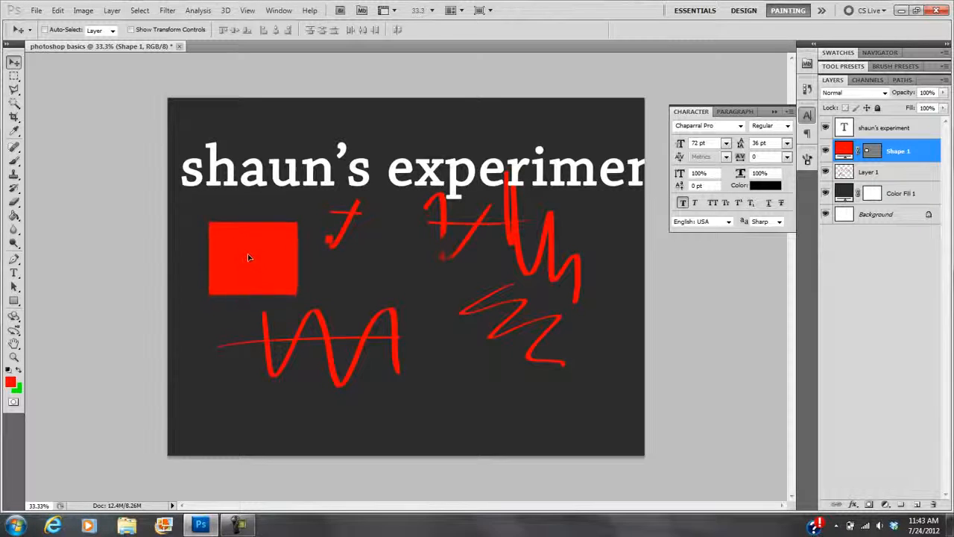
Step: Move Layer 1's red strokes down and right, and shrink them with Free Transform to about 40% width and 25% height
{"action": "left_click", "coordinate": [852, 174]}
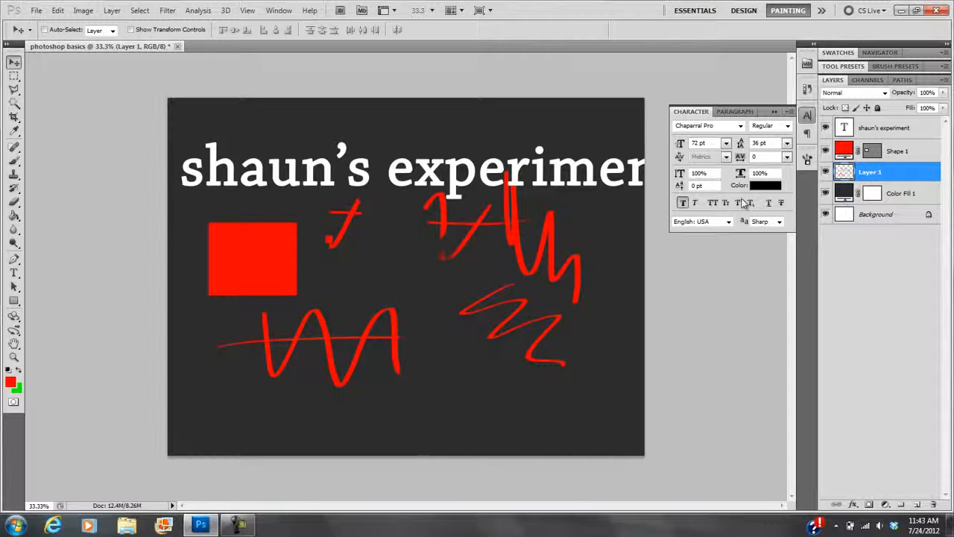
{"action": "mouse_move", "coordinate": [514, 254]}
{"action": "left_mouse_down"}
{"action": "mouse_move", "coordinate": [496, 234]}
{"action": "mouse_move", "coordinate": [479, 241]}
{"action": "mouse_move", "coordinate": [489, 256]}
{"action": "mouse_move", "coordinate": [548, 243]}
{"action": "mouse_move", "coordinate": [535, 254]}
{"action": "left_mouse_up"}
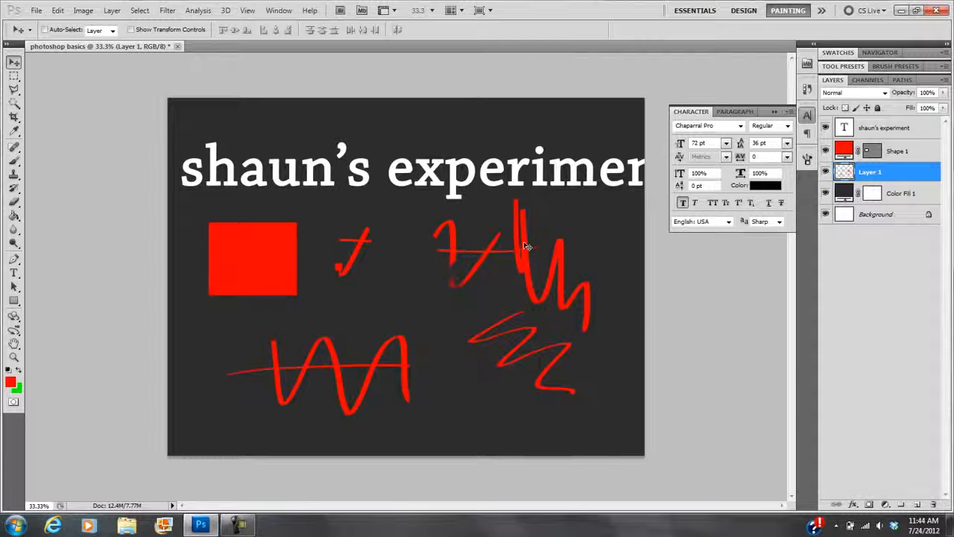
{"action": "key", "text": "ctrl+t"}
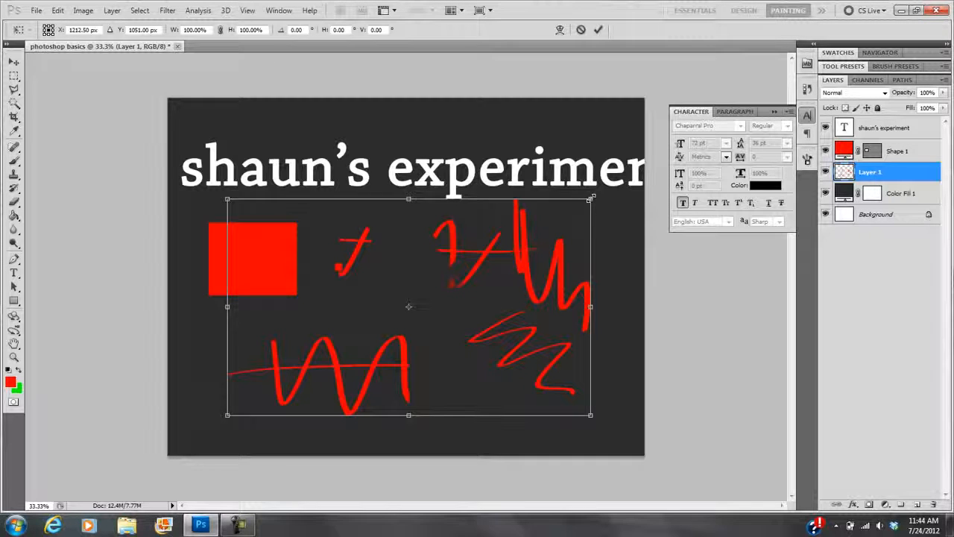
{"action": "mouse_move", "coordinate": [591, 199]}
{"action": "left_mouse_down"}
{"action": "mouse_move", "coordinate": [468, 277]}
{"action": "mouse_move", "coordinate": [362, 368]}
{"action": "left_mouse_up"}
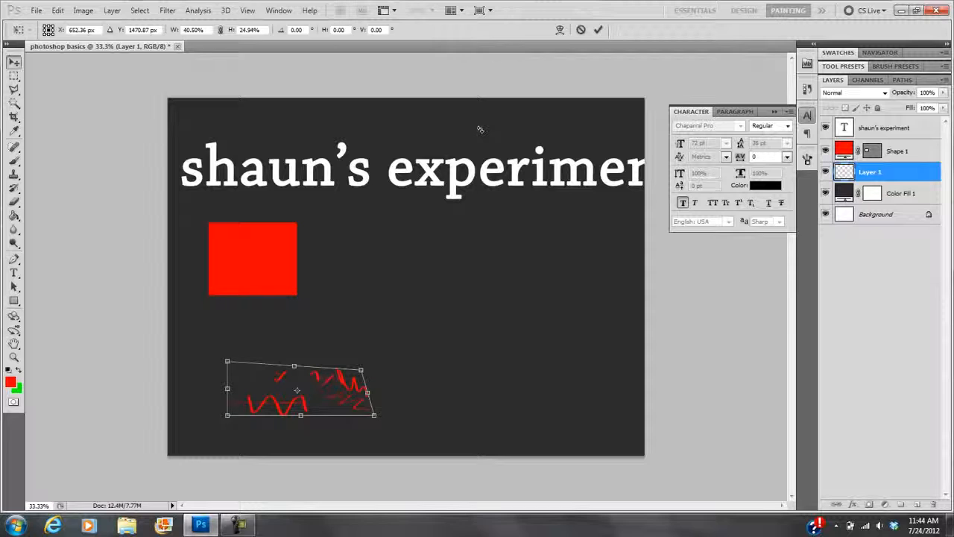
{"action": "key", "text": "Return"}
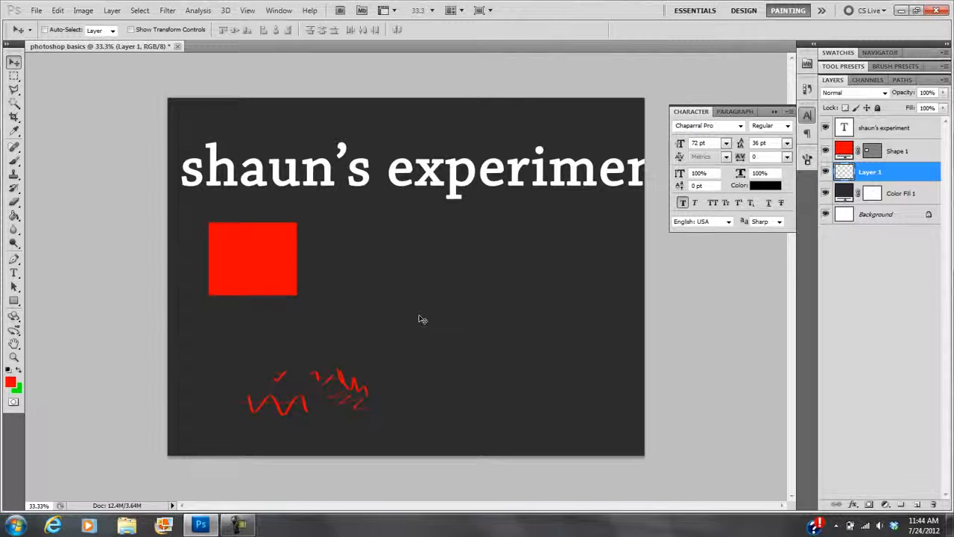
Step: Enlarge Layer 1's strokes with Free Transform until they span most of the canvas, and move them slightly up and left
{"action": "key", "text": "ctrl+t"}
{"action": "left_click_drag", "start_coordinate": [370, 366], "coordinate": [600, 127]}
{"action": "key", "text": "Return"}
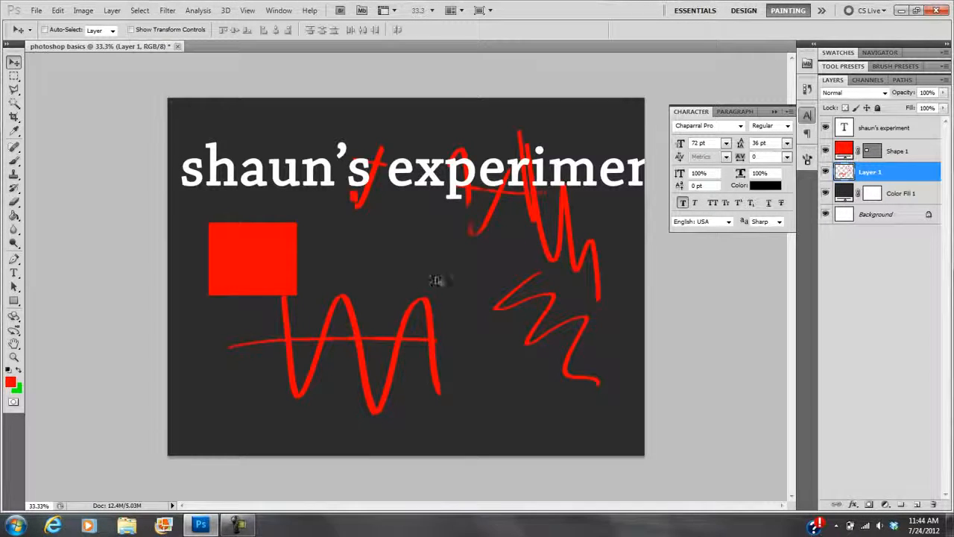
{"action": "mouse_move", "coordinate": [436, 281]}
{"action": "left_mouse_down"}
{"action": "mouse_move", "coordinate": [389, 283]}
{"action": "mouse_move", "coordinate": [444, 281]}
{"action": "mouse_move", "coordinate": [414, 253]}
{"action": "left_mouse_up"}
Step: Hide Layer 1, and switch the visibility of the Shape 1 layer off and on again
{"action": "left_click", "coordinate": [825, 173]}
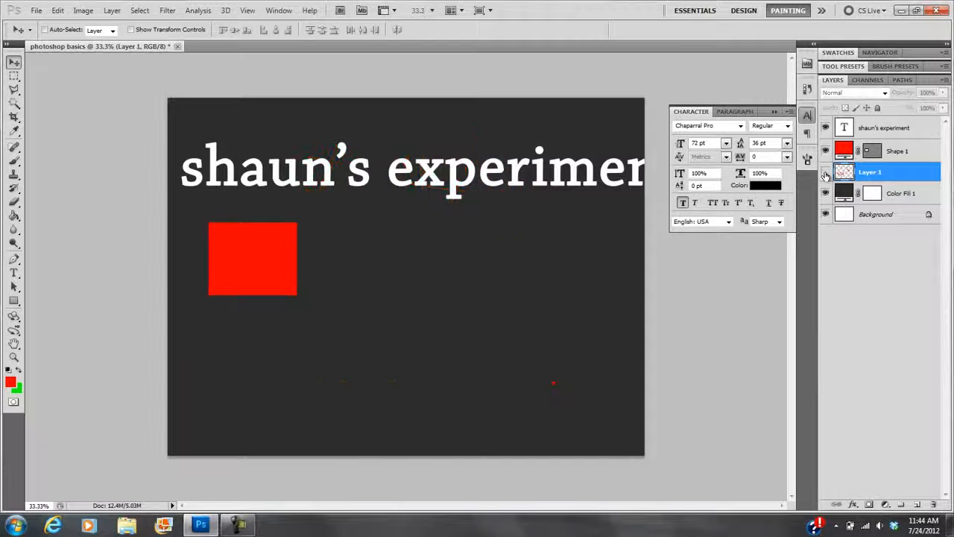
{"action": "left_click", "coordinate": [825, 152]}
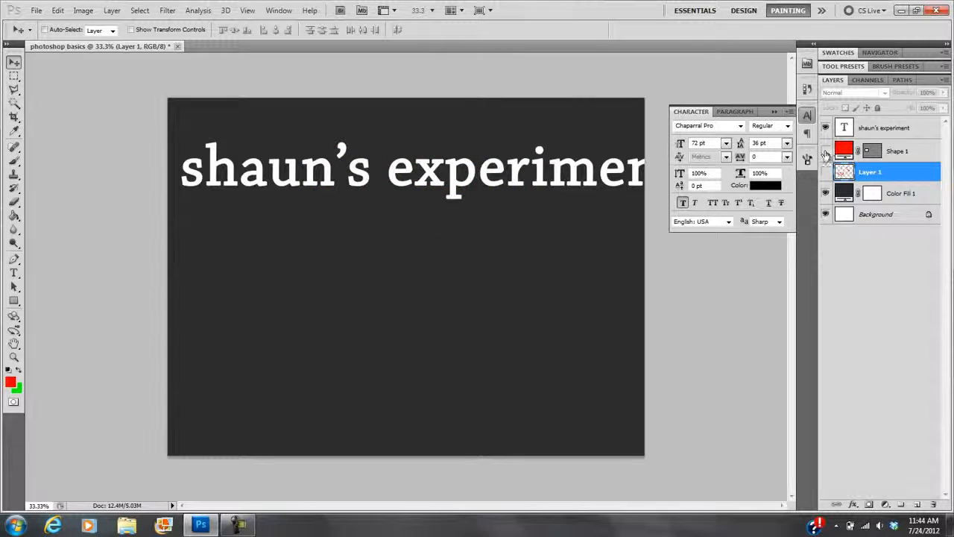
{"action": "left_click", "coordinate": [825, 151]}
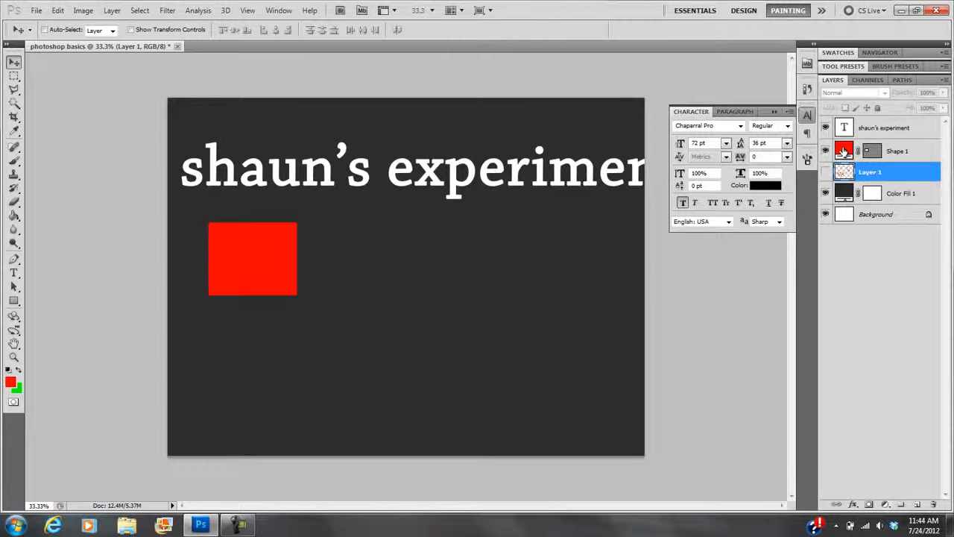
Step: Change the rectangle's fill color to blue (#2400ff)
{"action": "double_click", "coordinate": [843, 151]}
{"action": "left_click_drag", "start_coordinate": [741, 368], "coordinate": [743, 346]}
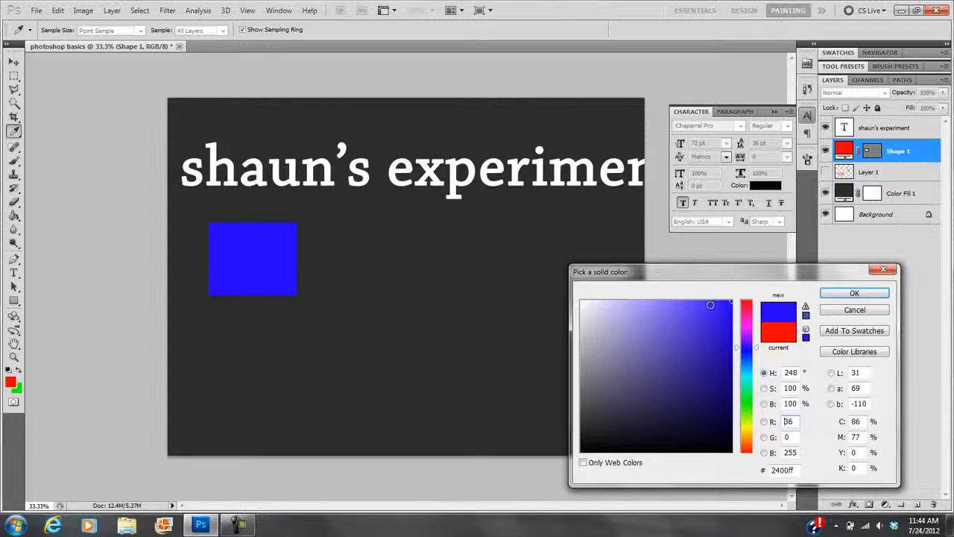
{"action": "left_click", "coordinate": [830, 294]}
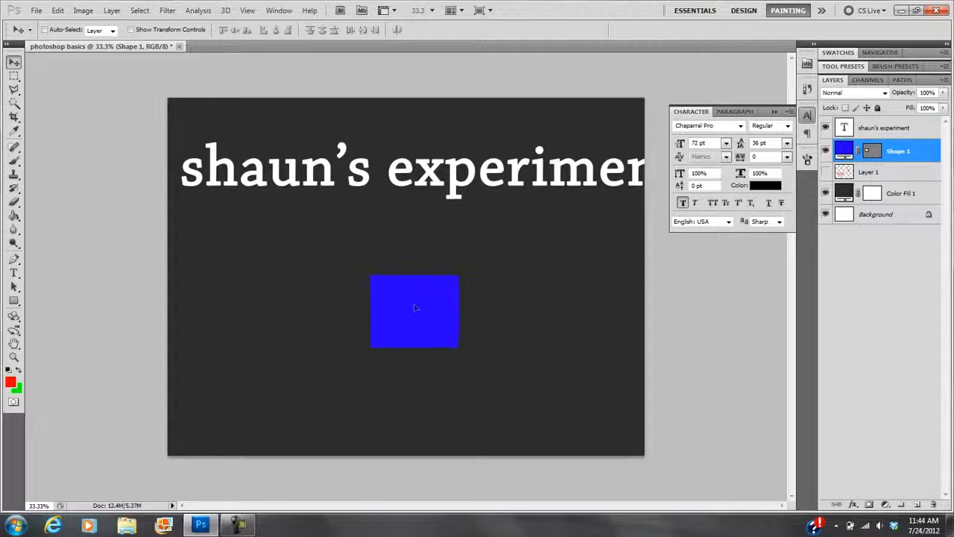
Step: Move the blue rectangle near the canvas centre and enlarge it with Free Transform to about 194% width and 190% height
{"action": "left_click_drag", "start_coordinate": [415, 307], "coordinate": [412, 308]}
{"action": "key", "text": "ctrl+t"}
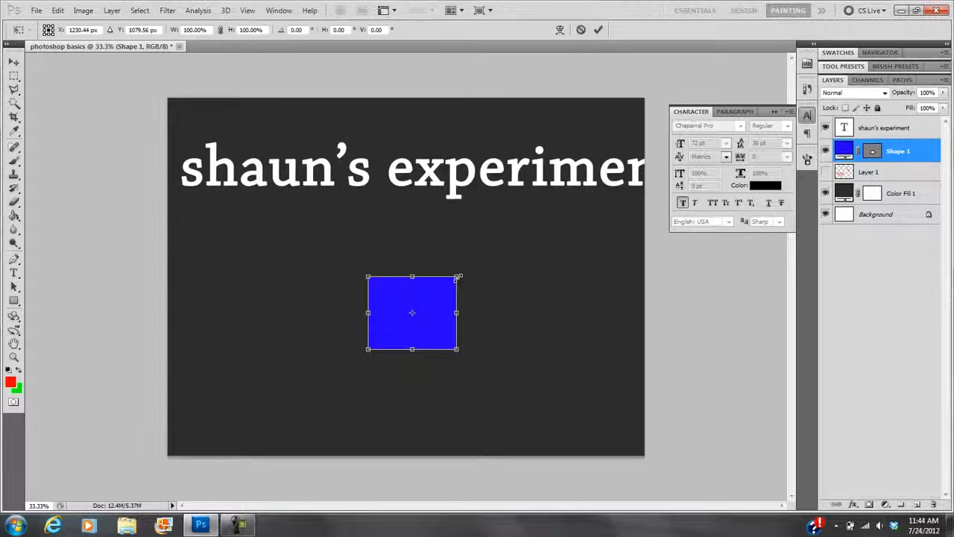
{"action": "left_click_drag", "start_coordinate": [458, 275], "coordinate": [539, 211]}
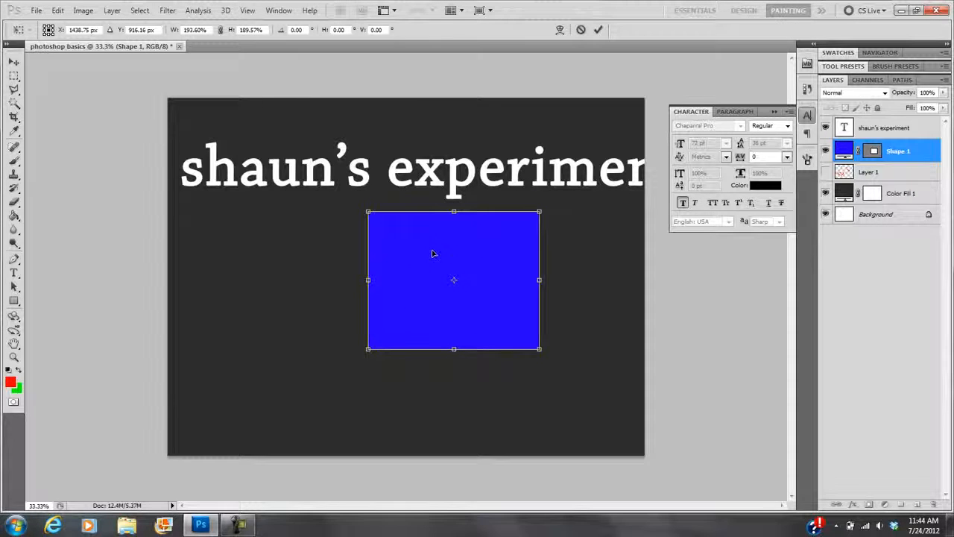
{"action": "key", "text": "Return"}
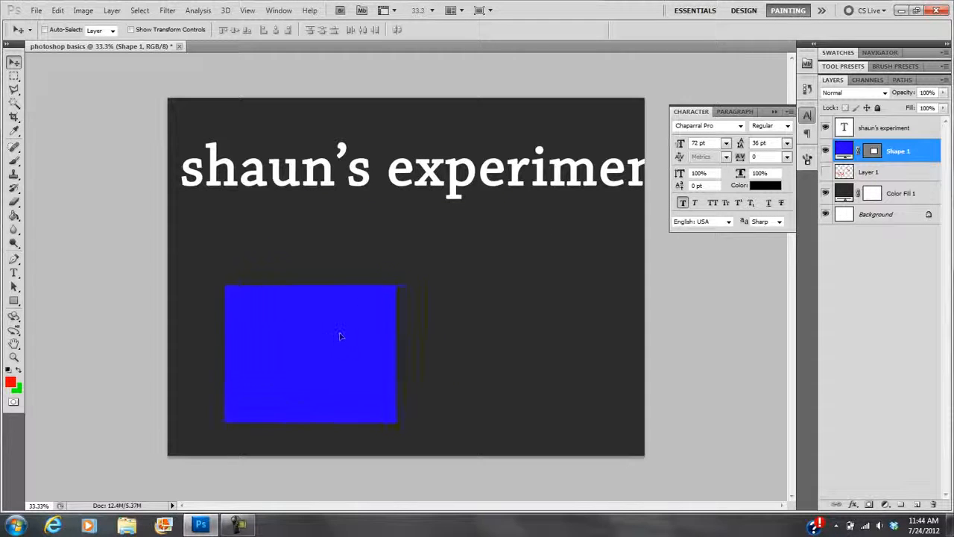
Step: Move the enlarged blue rectangle into the lower-left area of the canvas
{"action": "left_click_drag", "start_coordinate": [339, 337], "coordinate": [360, 304]}
{"action": "left_click_drag", "start_coordinate": [281, 328], "coordinate": [273, 352]}
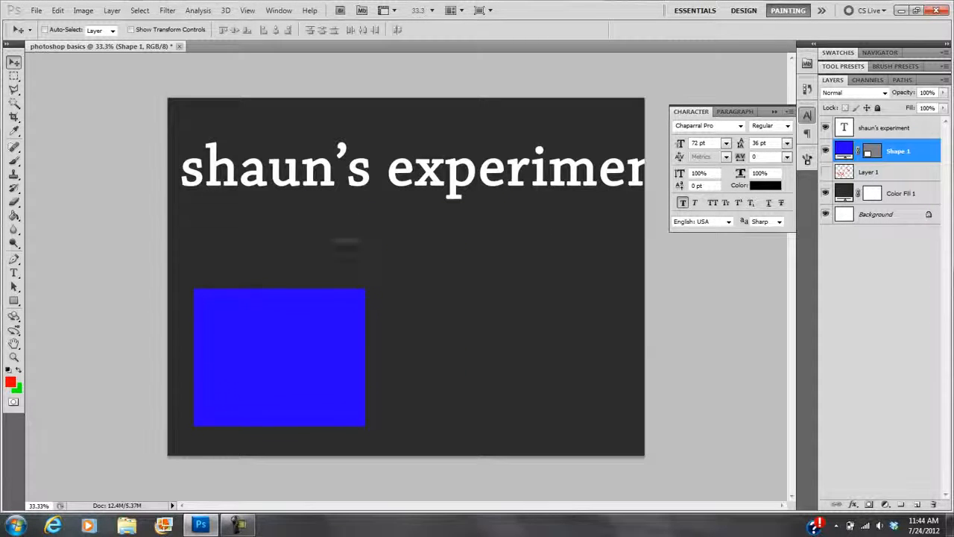
Step: Open the title text for editing through its layer, place the cursor within its words, and leave text editing
{"action": "double_click", "coordinate": [844, 127]}
{"action": "left_click", "coordinate": [475, 164]}
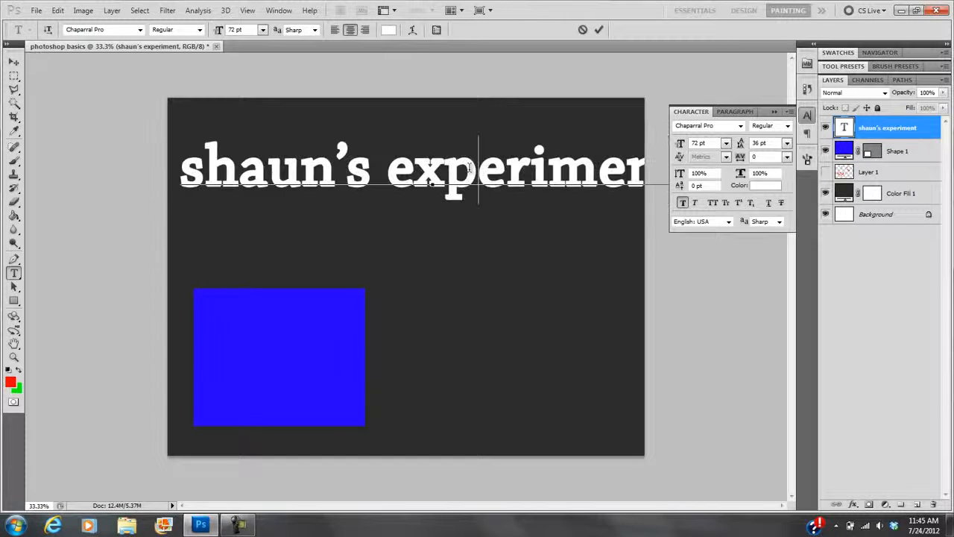
{"action": "left_click", "coordinate": [243, 171]}
{"action": "left_click", "coordinate": [14, 61]}
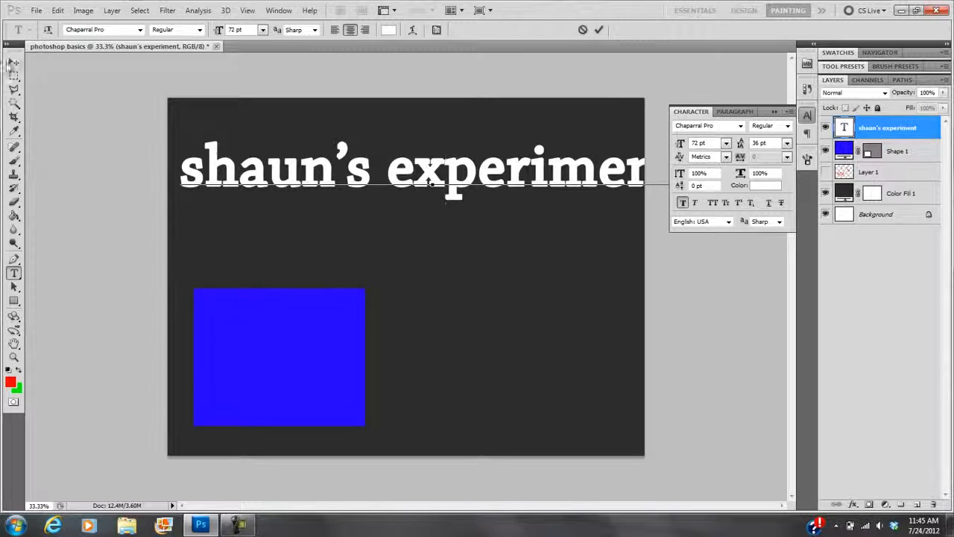
Step: Select Shape 1's vector mask, move the blue rectangle up and right with the Path Selection tool, and deselect its path
{"action": "double_click", "coordinate": [843, 151]}
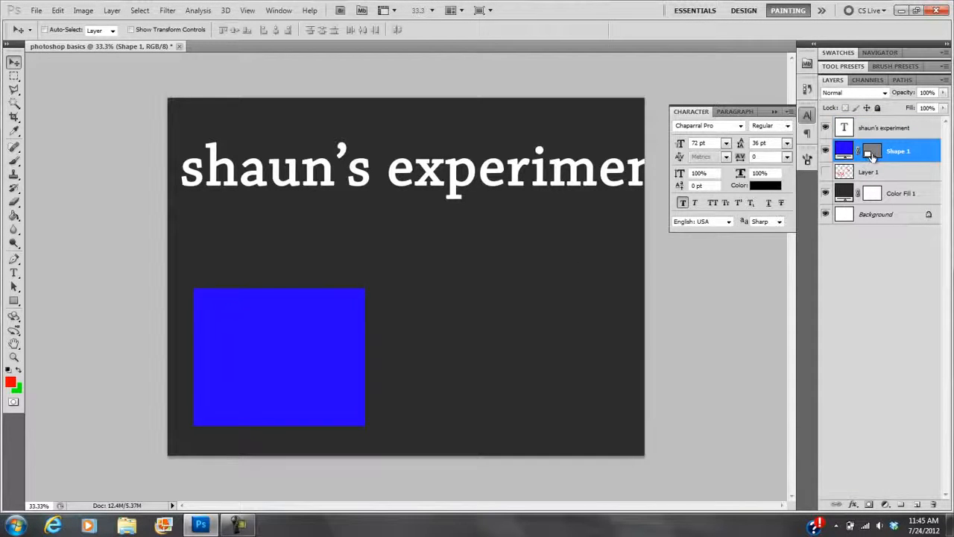
{"action": "left_click", "coordinate": [873, 152]}
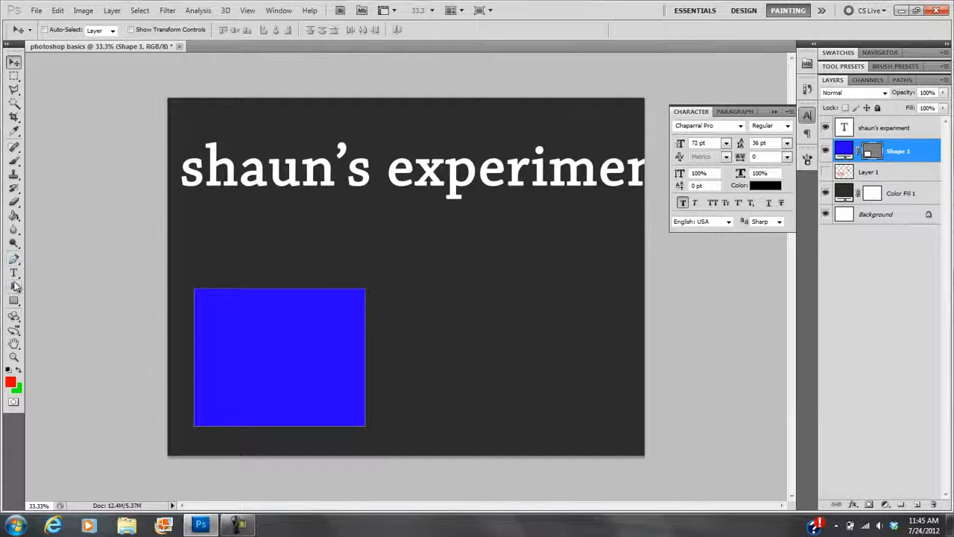
{"action": "left_click", "coordinate": [13, 286]}
{"action": "left_click_drag", "start_coordinate": [293, 304], "coordinate": [402, 292]}
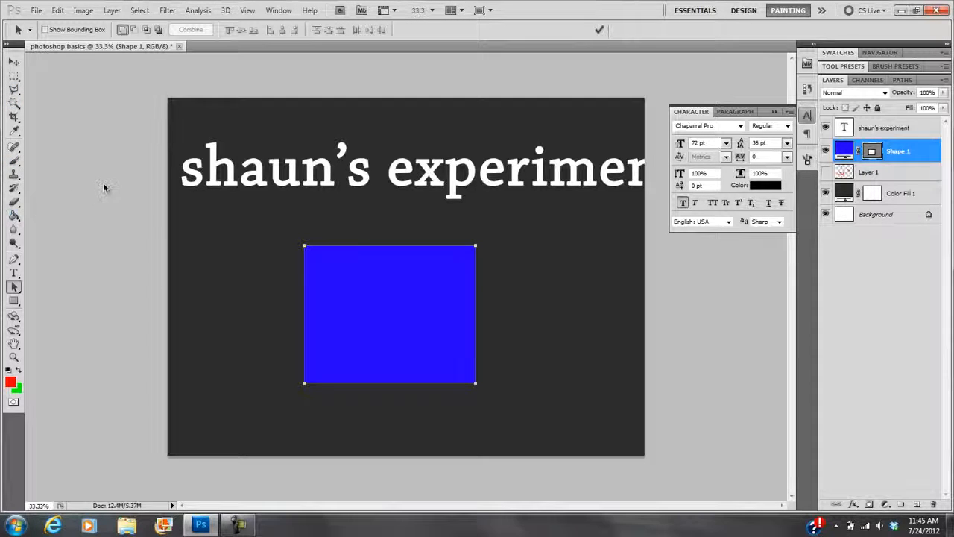
{"action": "left_click", "coordinate": [94, 146]}
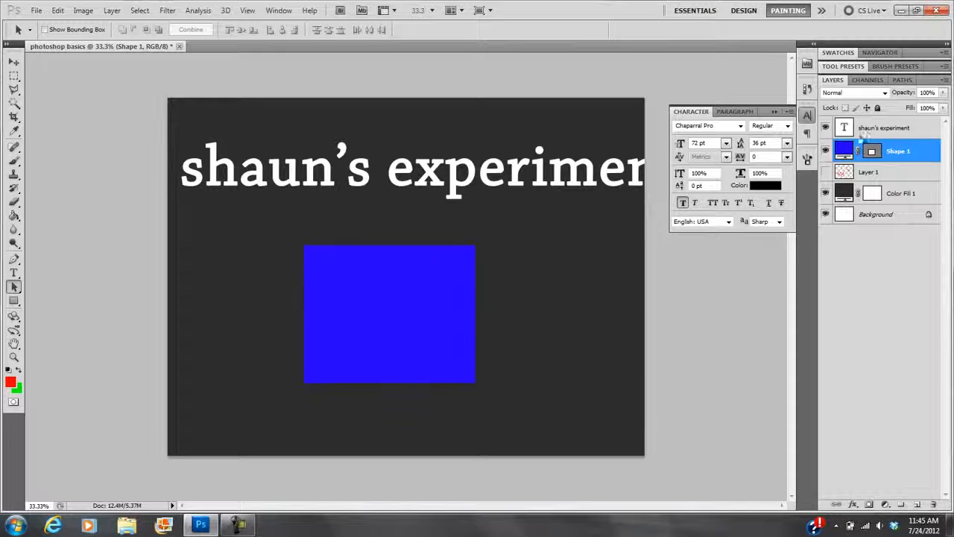
Step: Open the title text for editing through its layer, and switch to the Brush tool with Layer 1 selected
{"action": "double_click", "coordinate": [845, 129]}
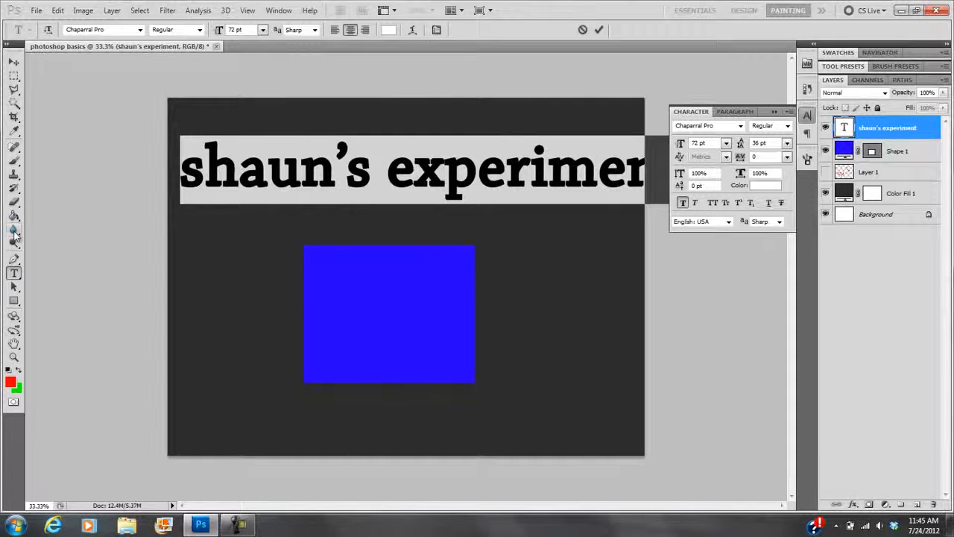
{"action": "left_click", "coordinate": [13, 160]}
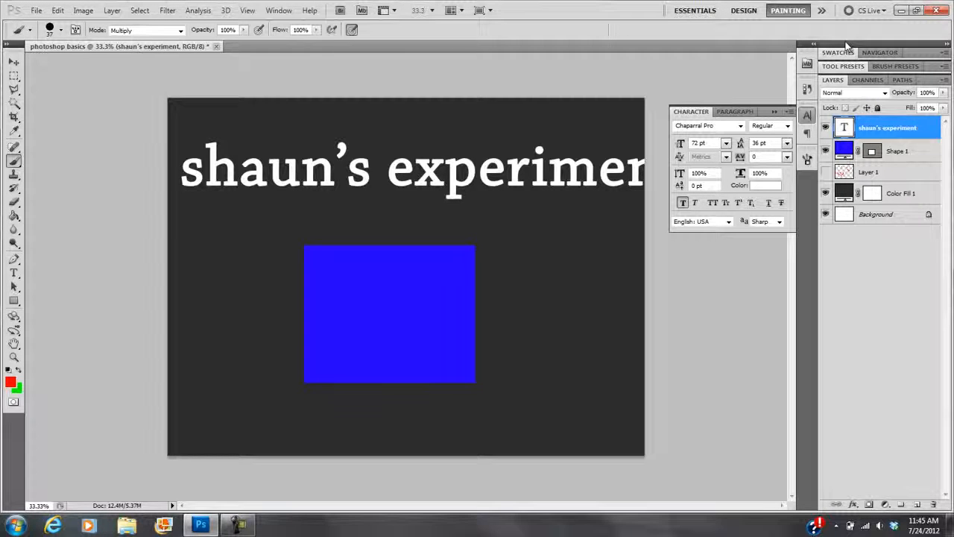
{"action": "left_click", "coordinate": [850, 174]}
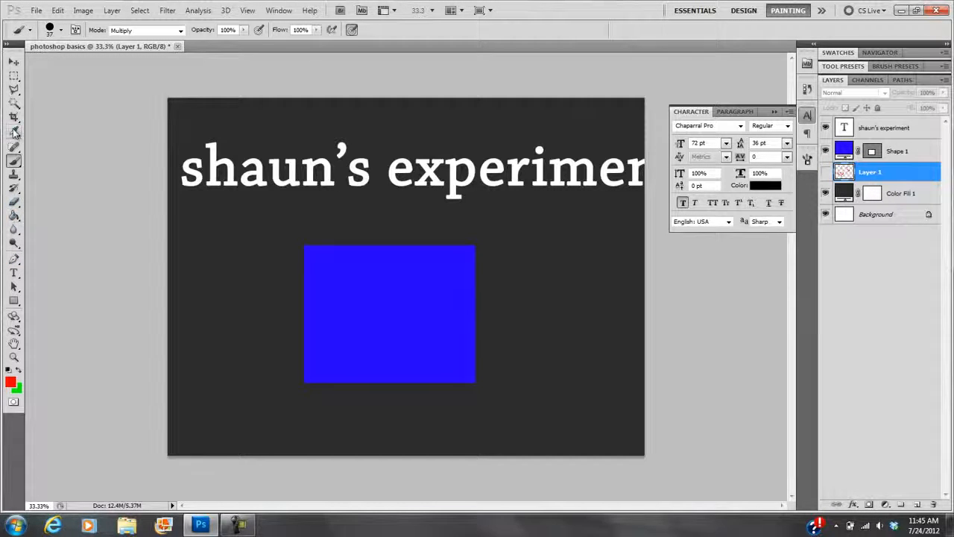
{"action": "left_click", "coordinate": [239, 525]}
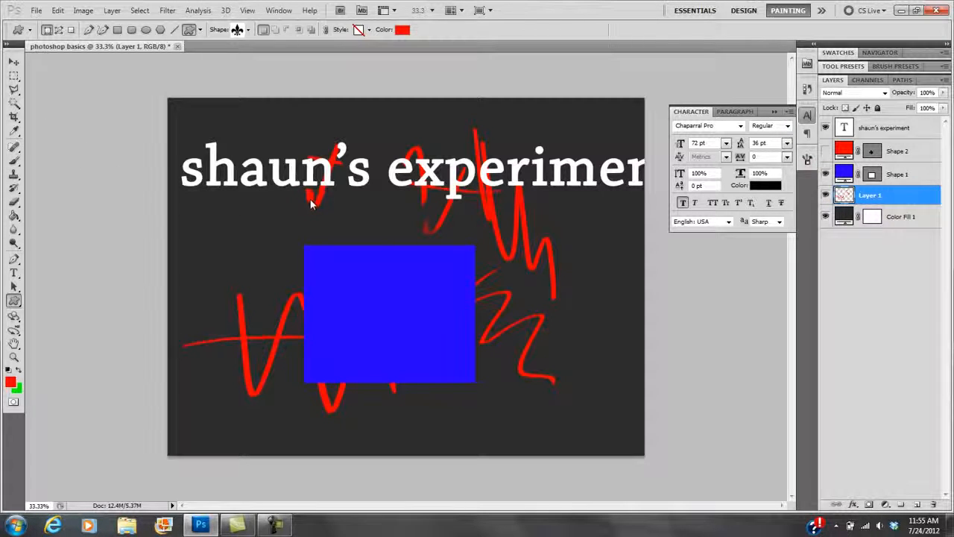
Step: Select the title text layer and the Color Fill 1 layer, and examine the commands for creating a new fill layer
{"action": "key", "text": "alt+."}
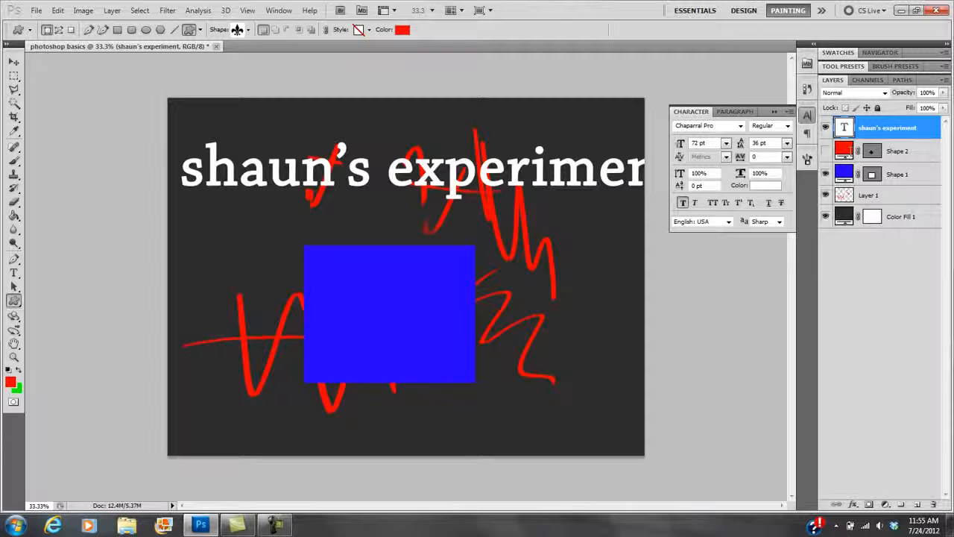
{"action": "left_click", "coordinate": [902, 216]}
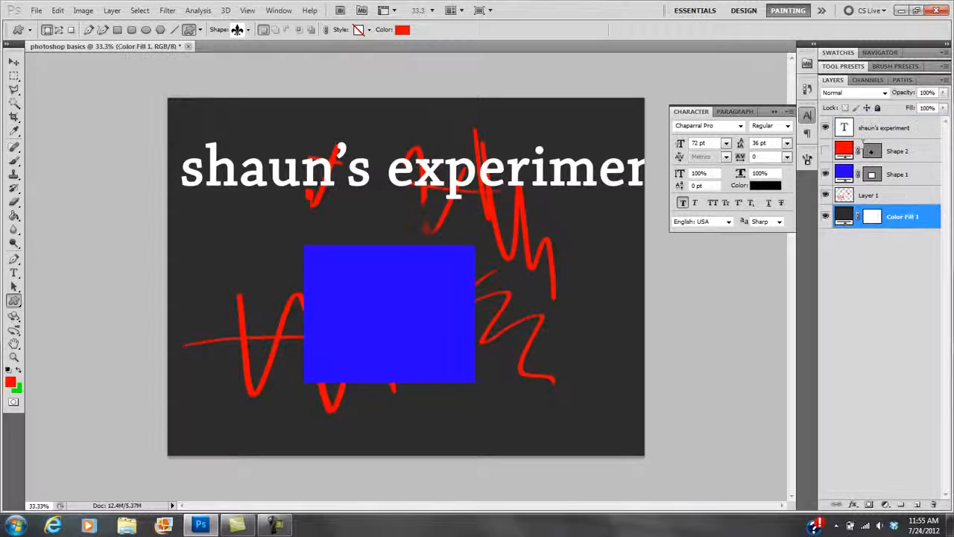
{"action": "key", "text": "alt+l"}
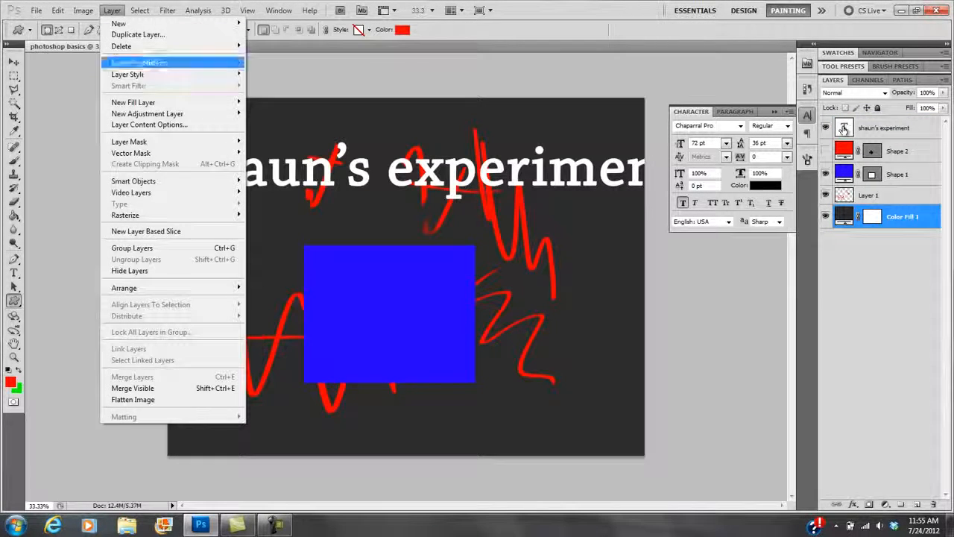
{"action": "key", "text": "Down"}
{"action": "key", "text": "Down"}
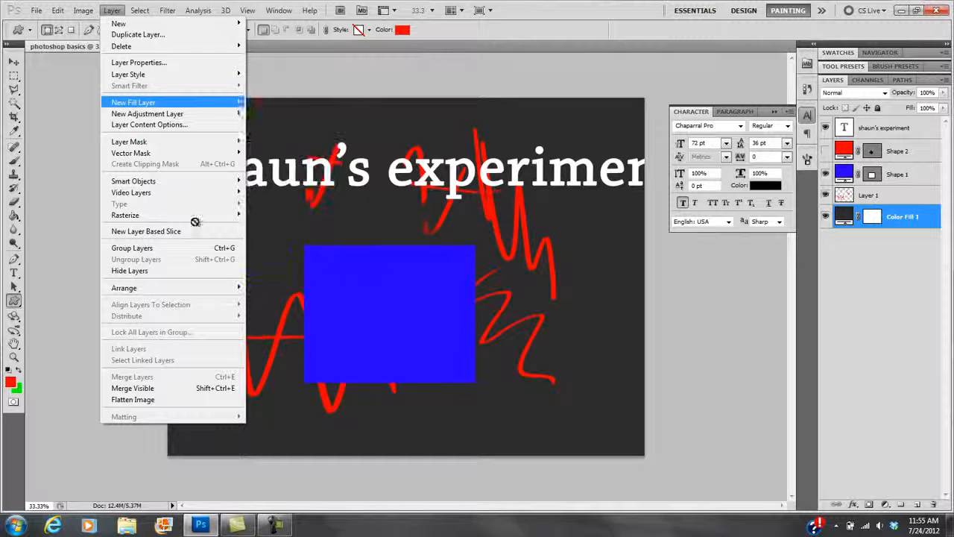
{"action": "key", "text": "Right"}
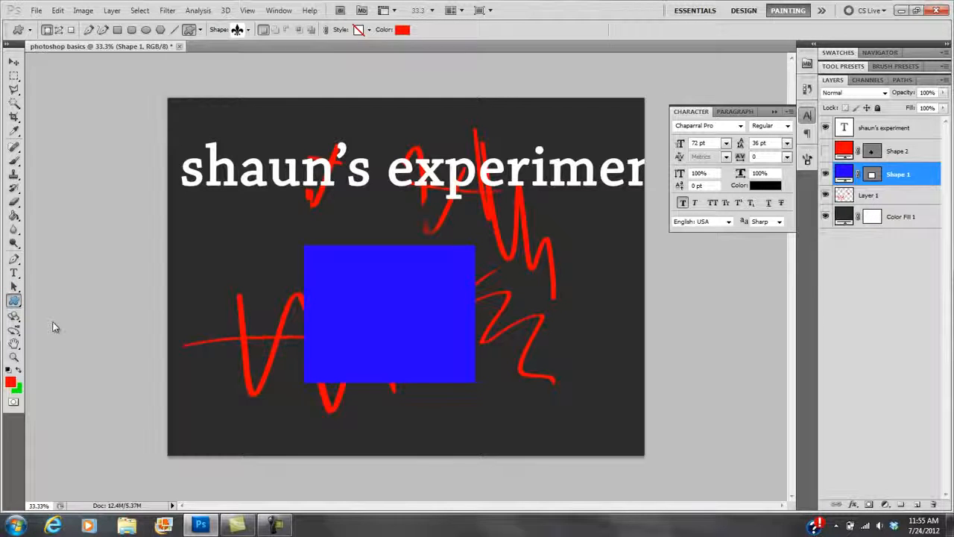
Step: Draw a red fleur-de-lis with the Custom Shape tool inside the blue rectangle, on a new shape layer above Shape 1
{"action": "right_click", "coordinate": [14, 300]}
{"action": "left_click", "coordinate": [67, 298]}
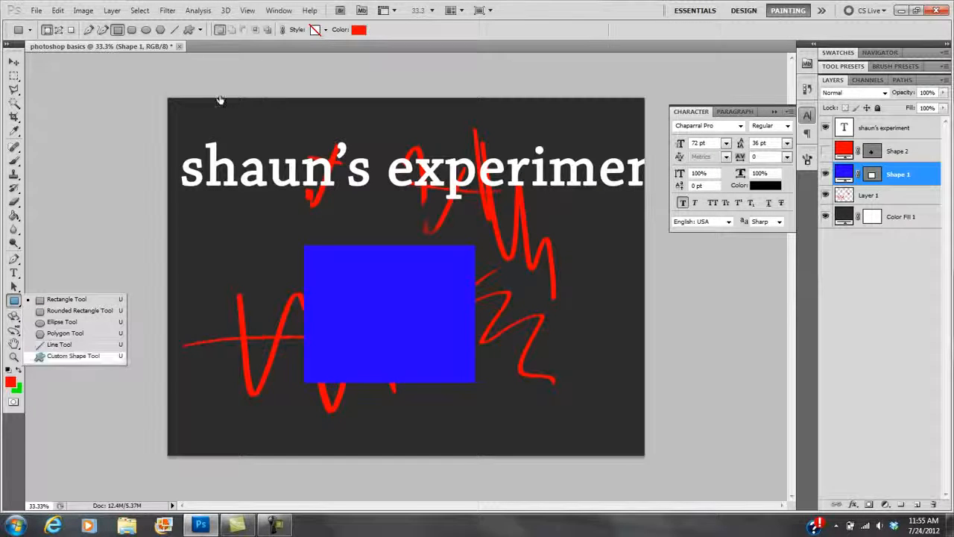
{"action": "left_click", "coordinate": [248, 30]}
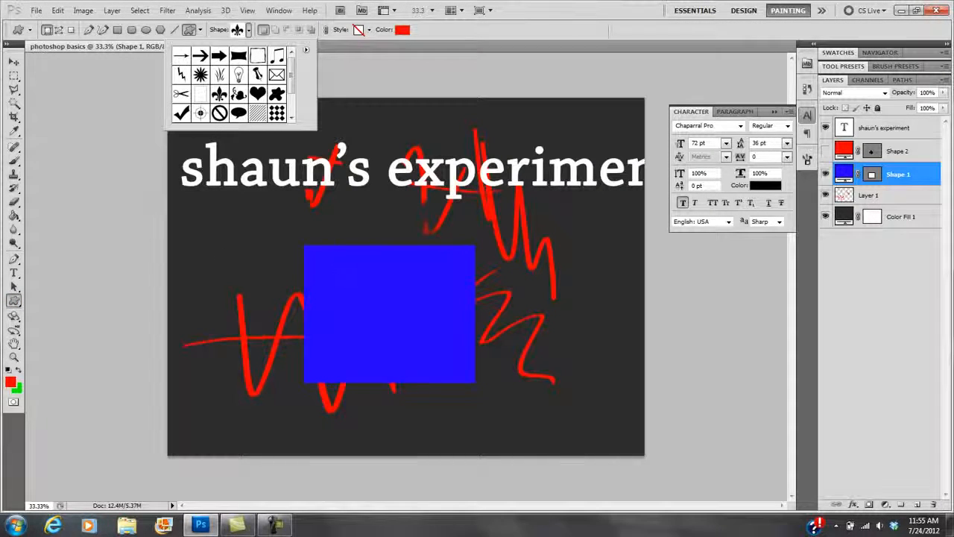
{"action": "key", "text": "Return"}
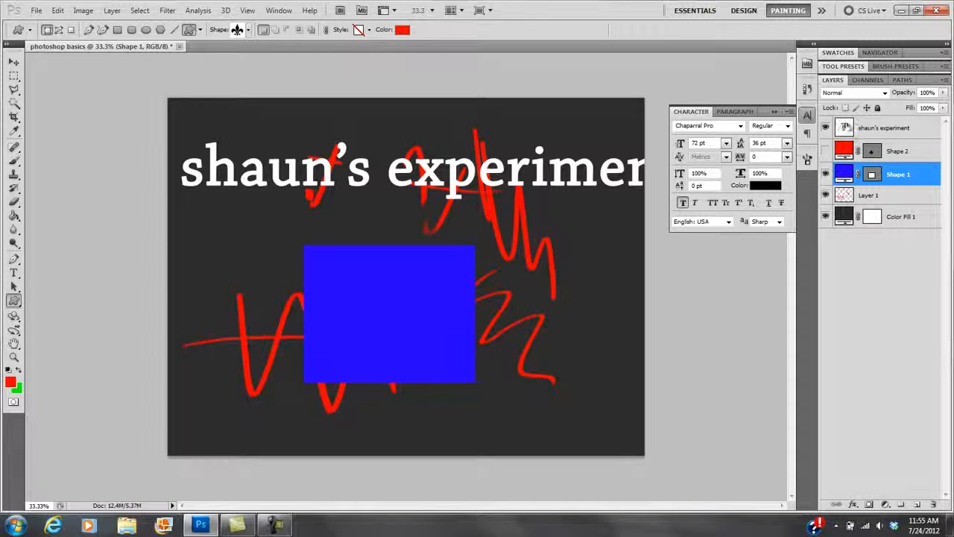
{"action": "left_click_drag", "start_coordinate": [359, 268], "coordinate": [416, 344]}
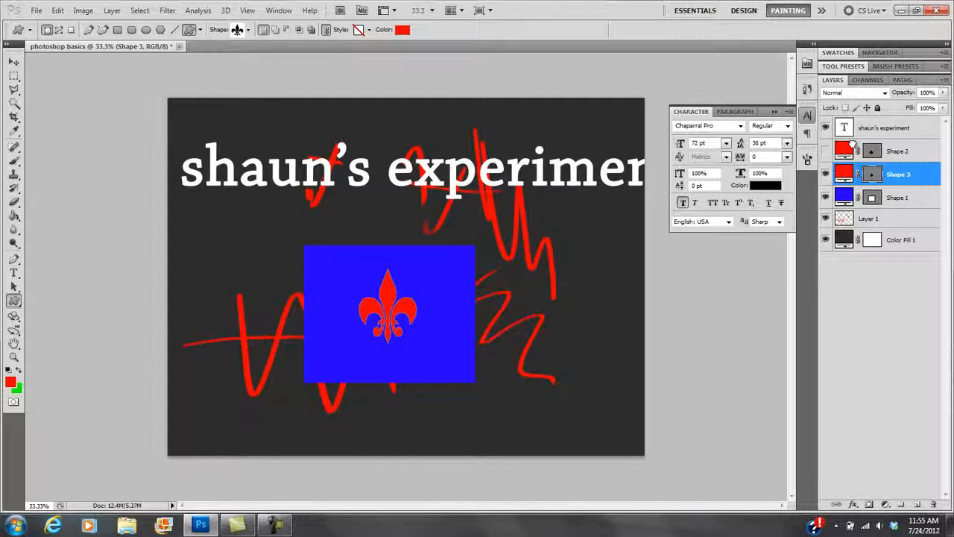
Step: Select Layer 1 and shift its red brush strokes slightly down with the Move tool
{"action": "left_click", "coordinate": [851, 137]}
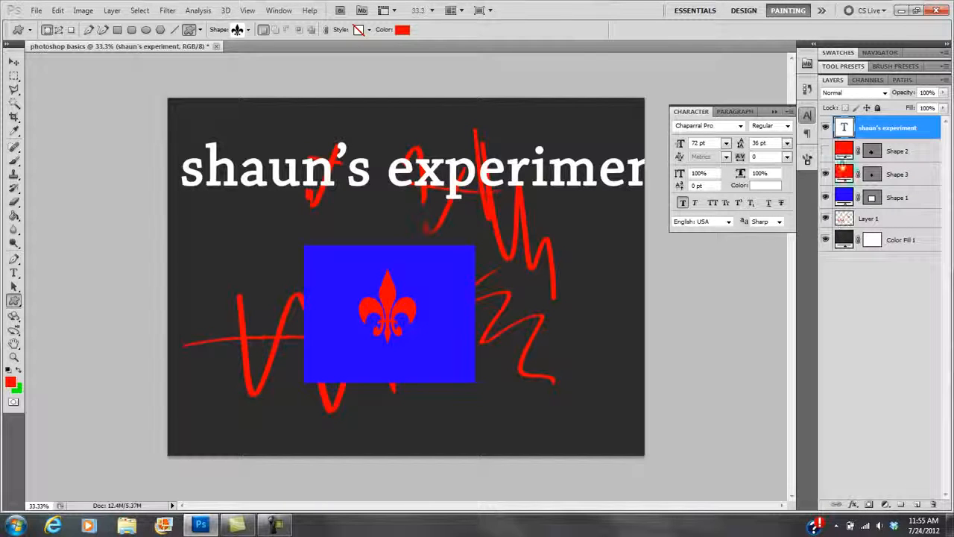
{"action": "left_click", "coordinate": [851, 219]}
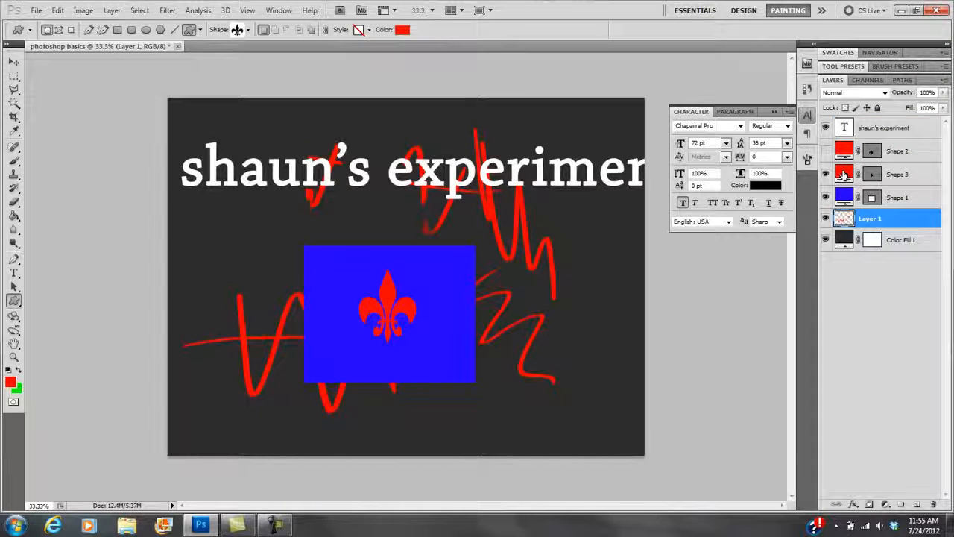
{"action": "key", "text": "v"}
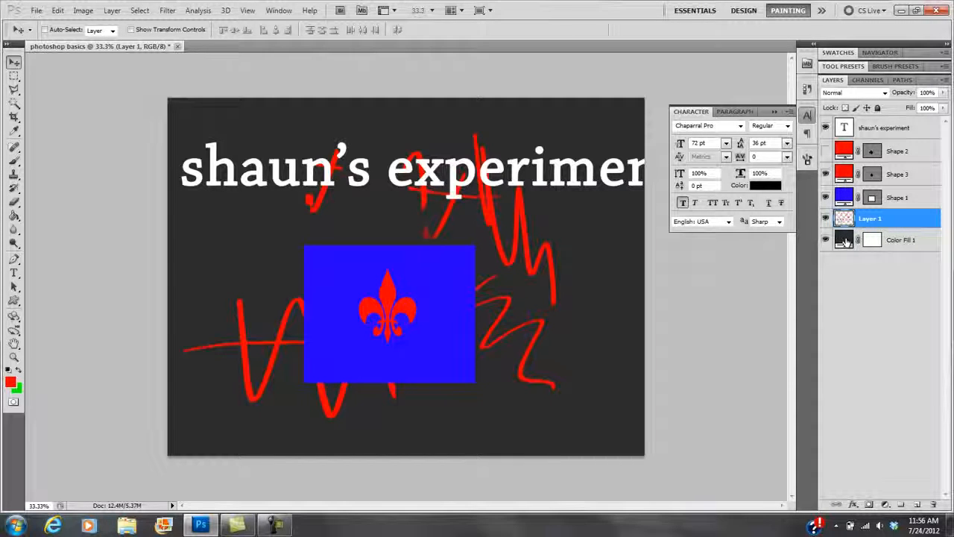
{"action": "key", "text": "F10"}
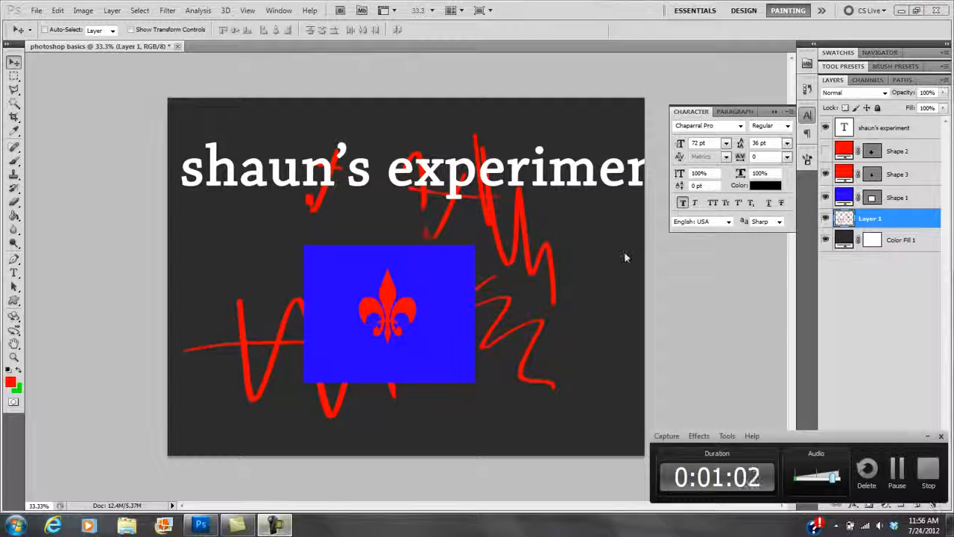